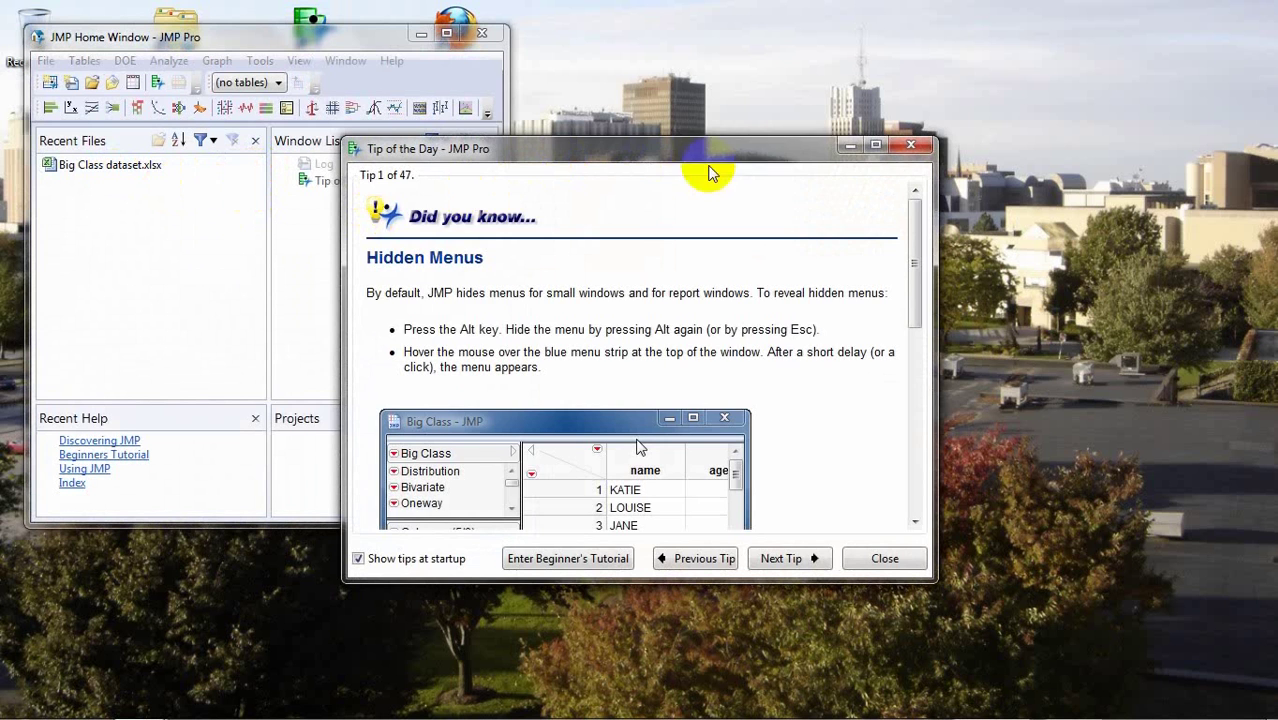
# Step: Dismiss the tip of the day and open Big Class dataset.xlsx from the tutorial folder
pyautogui.click(912, 146)
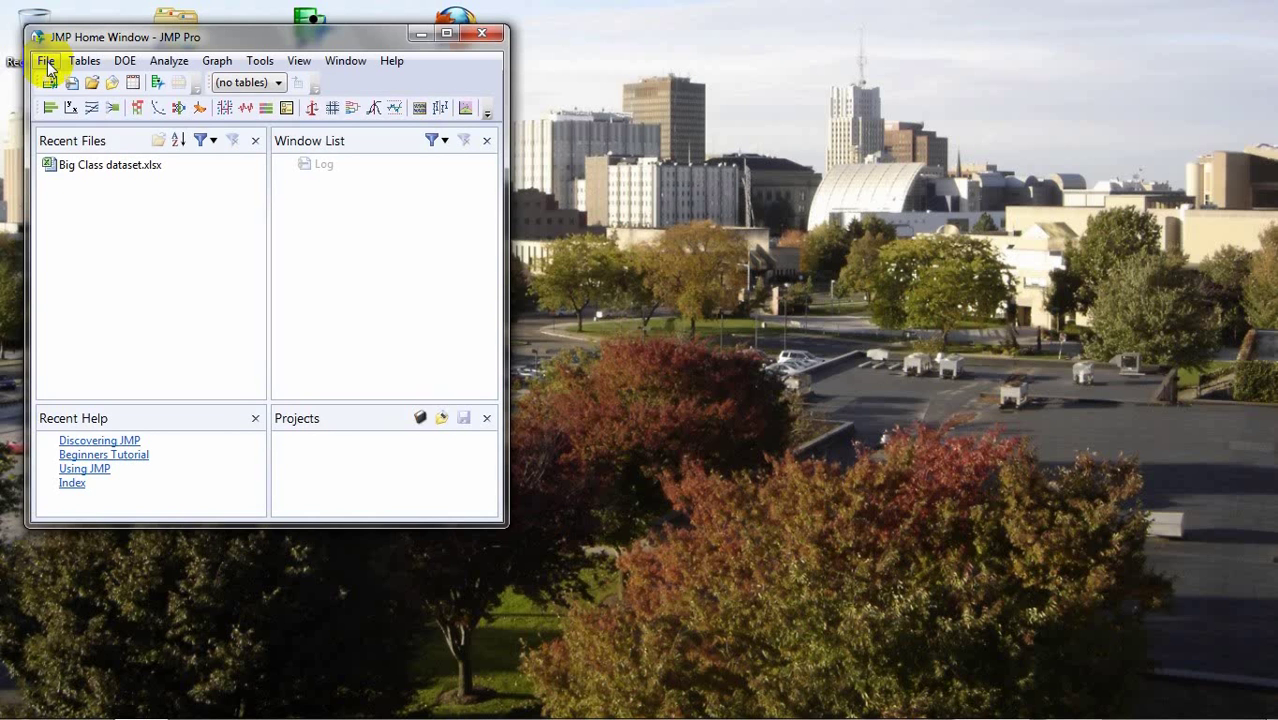
pyautogui.click(47, 61)
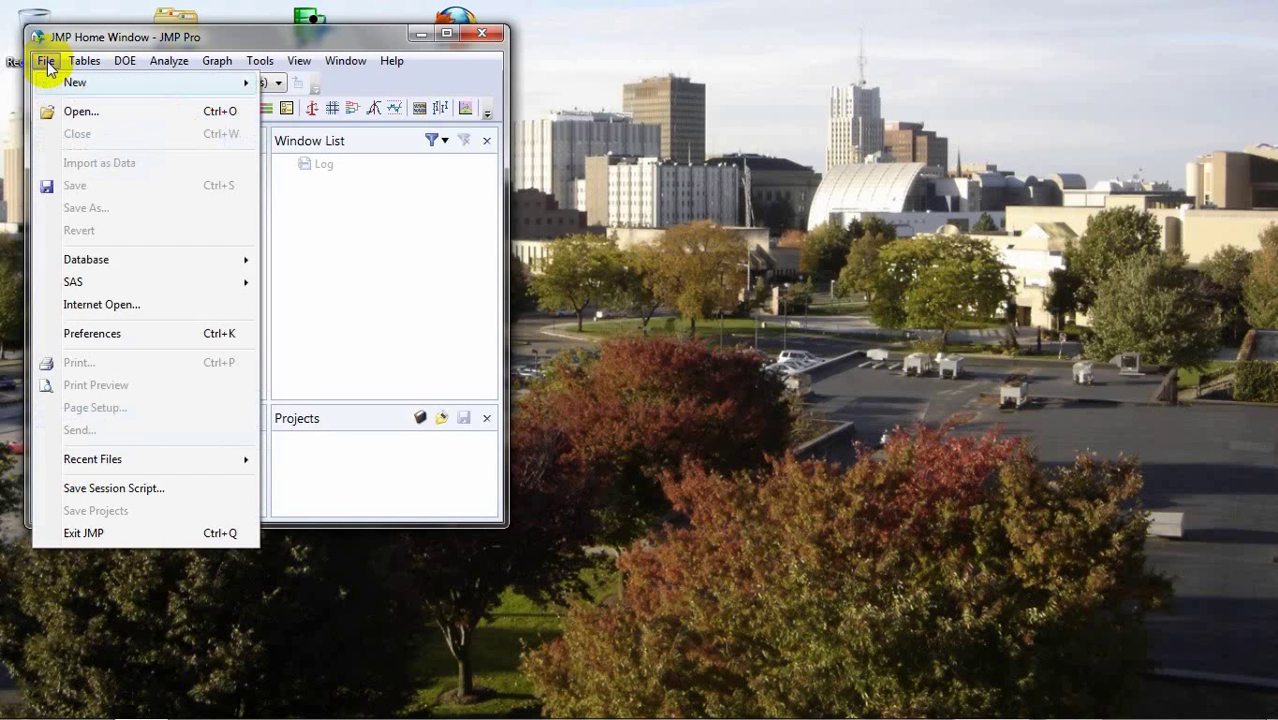
pyautogui.click(79, 115)
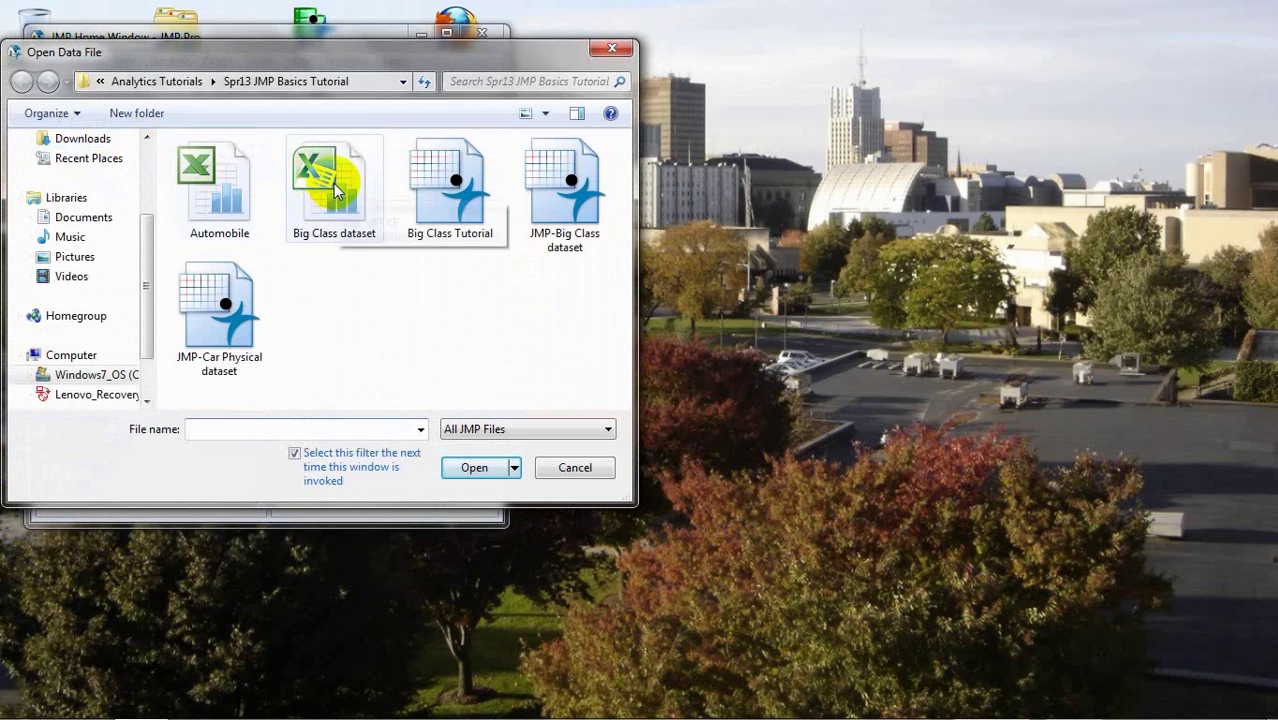
pyautogui.write('b')
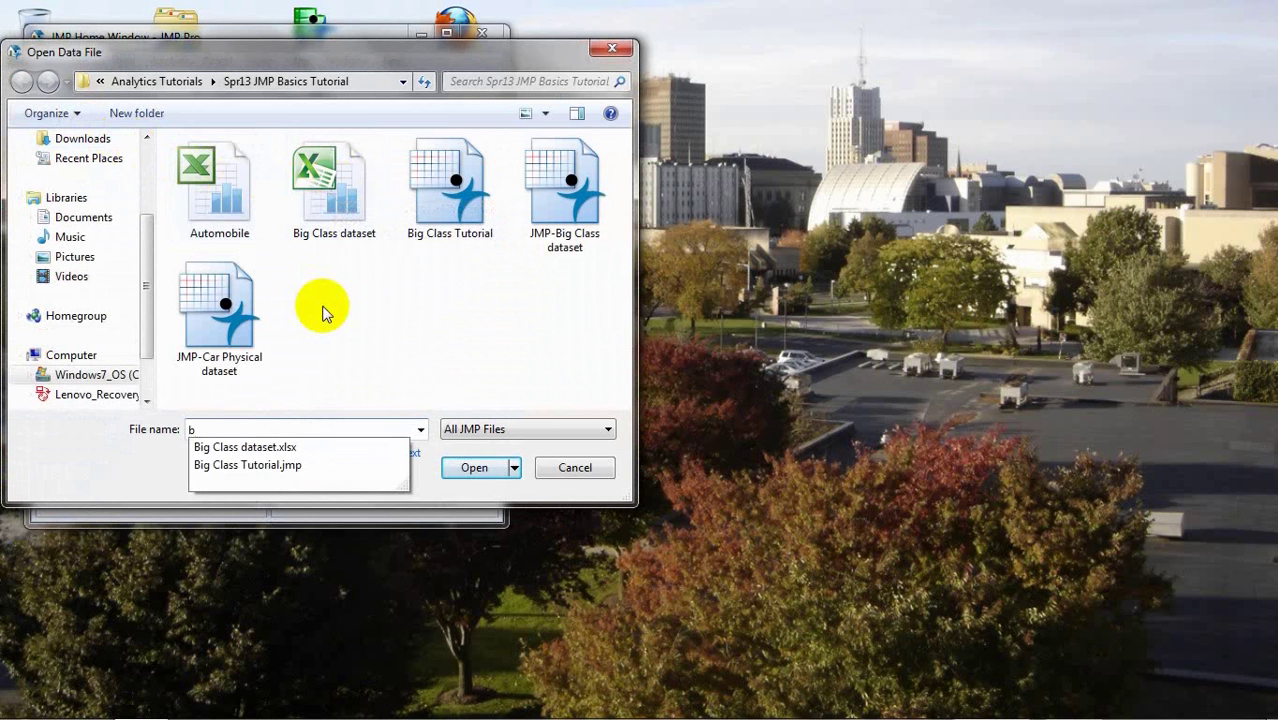
pyautogui.doubleClick(322, 226)
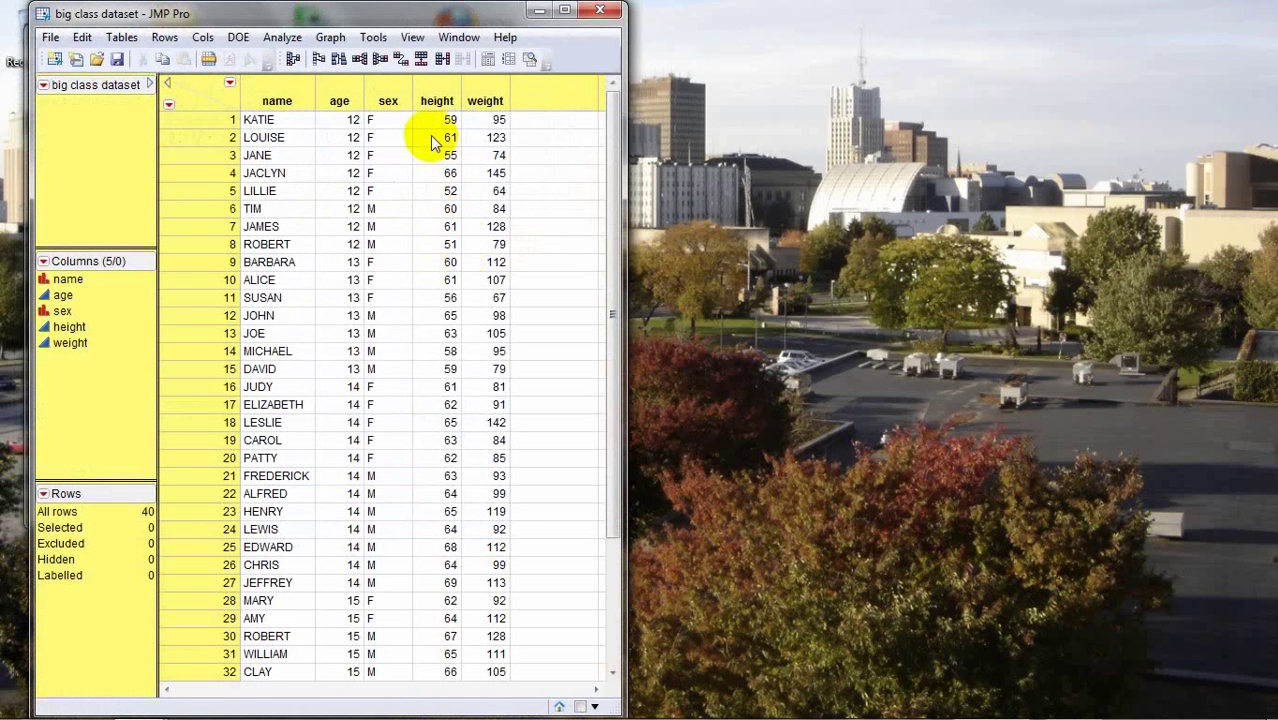
pyautogui.click(418, 60)
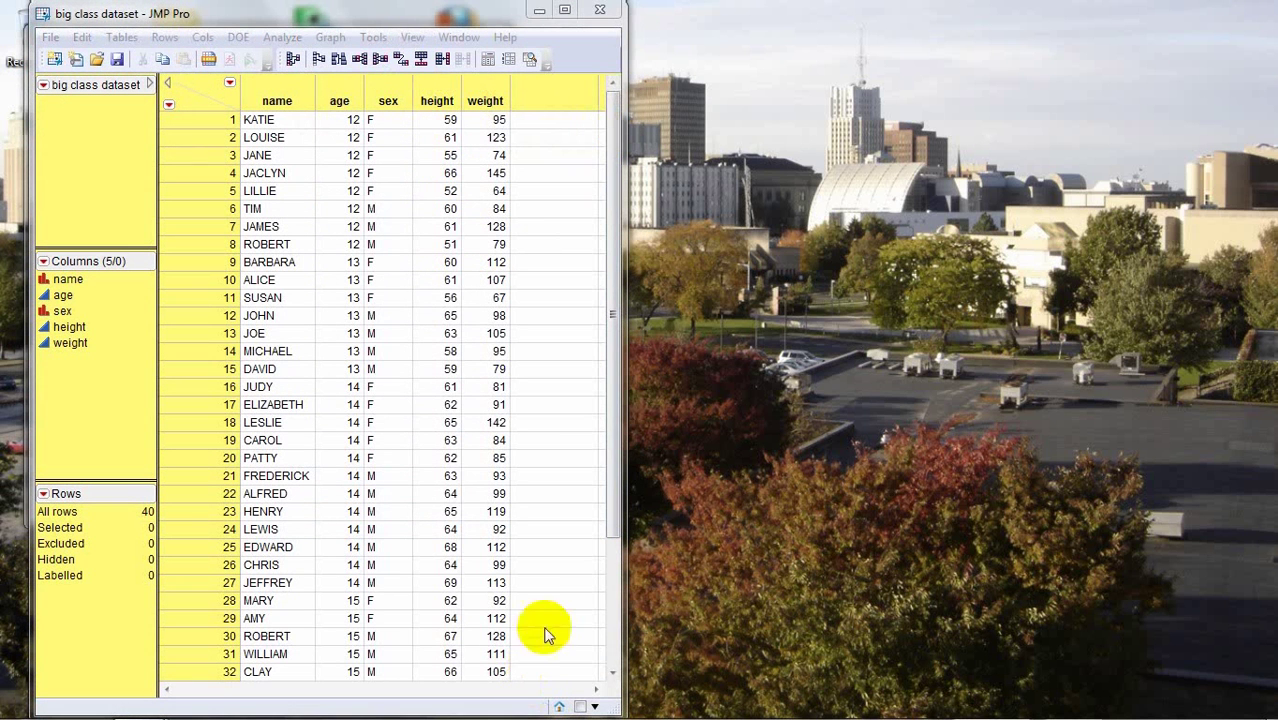
pyautogui.click(615, 445)
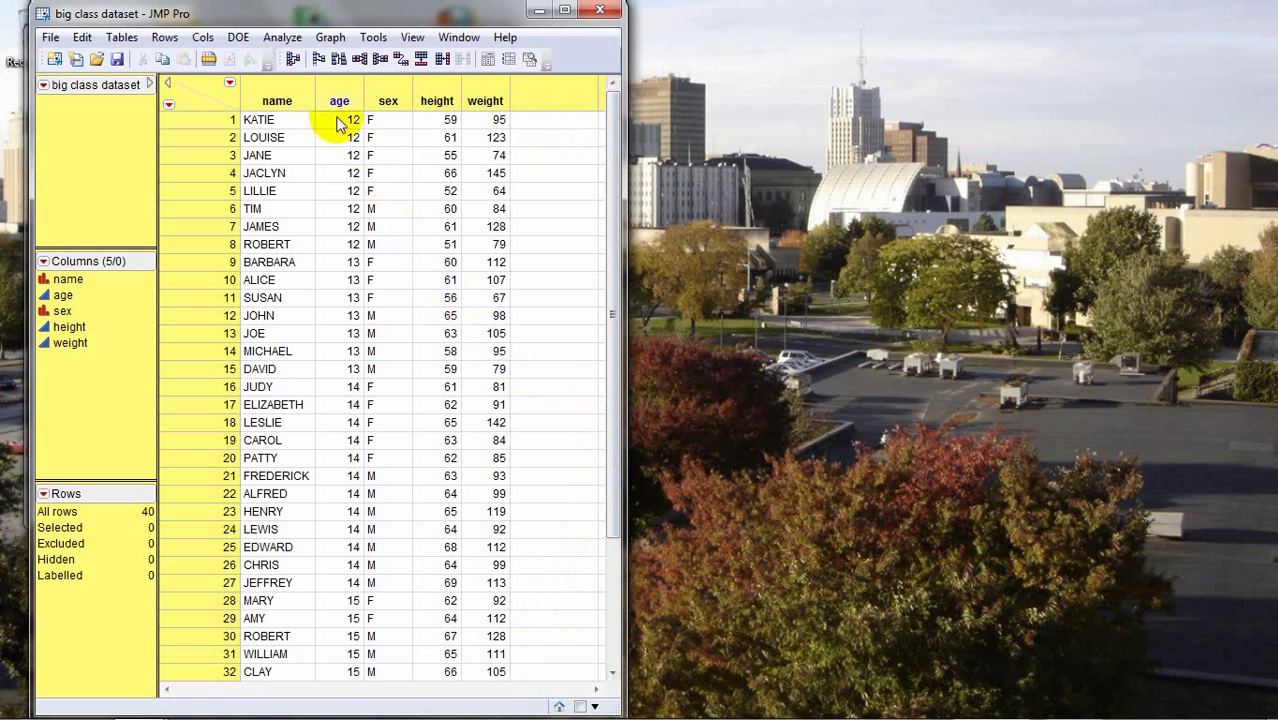
pyautogui.scroll(-3, 414, 196)
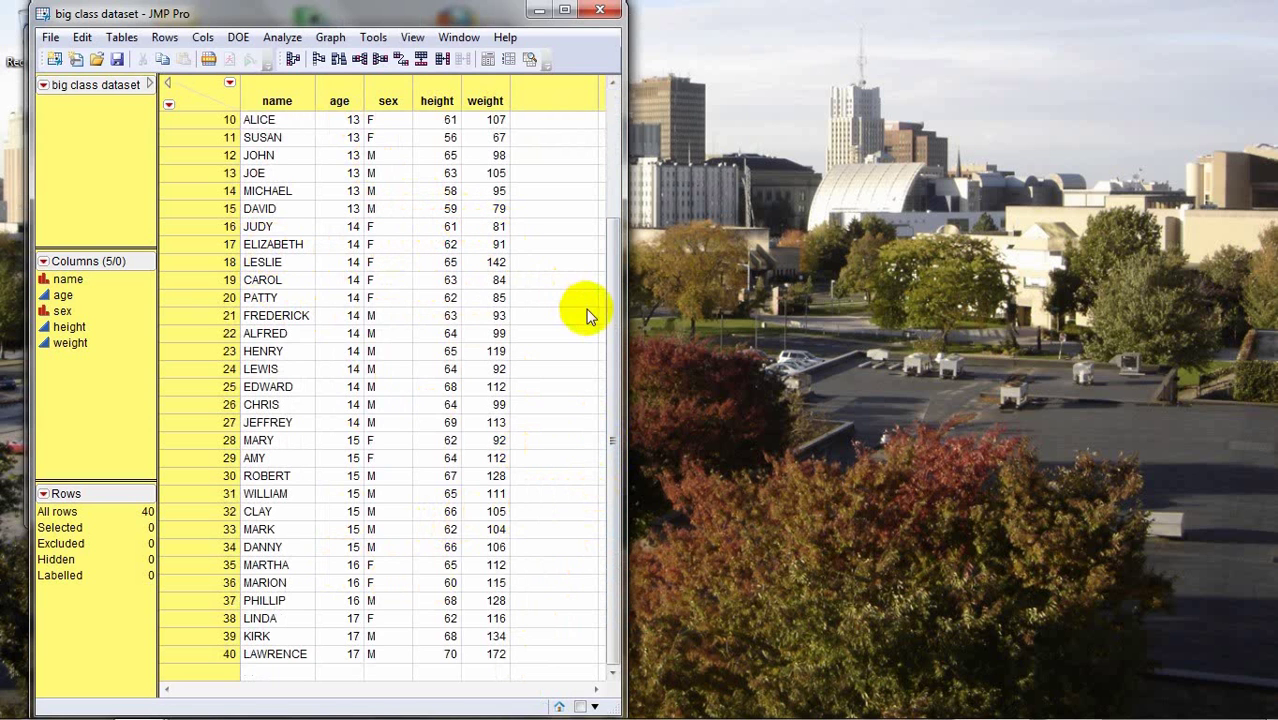
pyautogui.moveTo(614, 318); pyautogui.dragTo(619, 255)
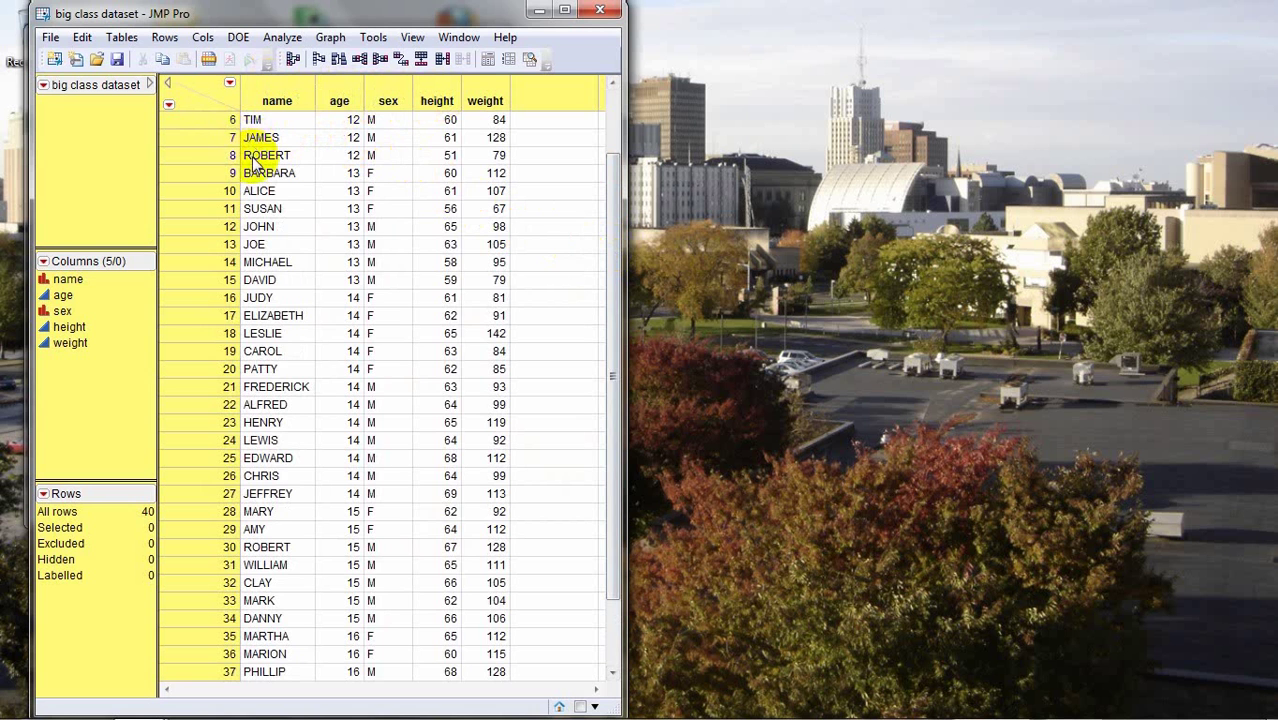
pyautogui.scroll(3, 255, 165)
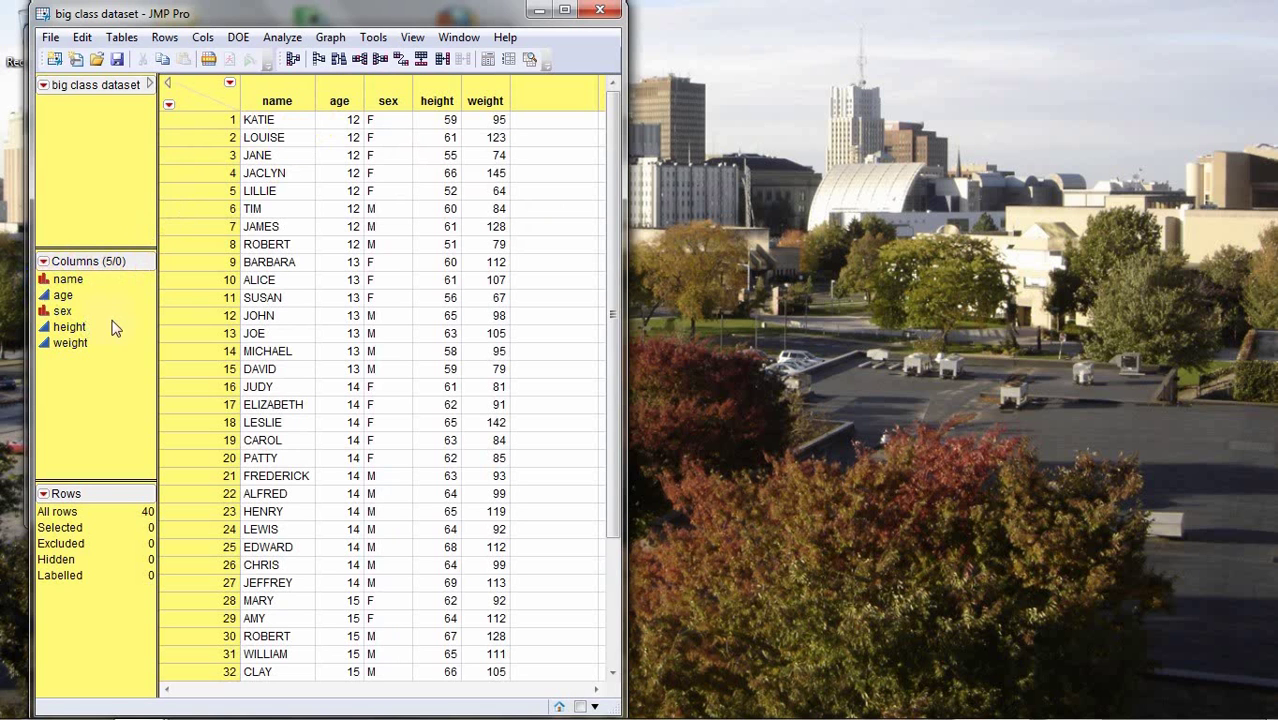
pyautogui.click(43, 312)
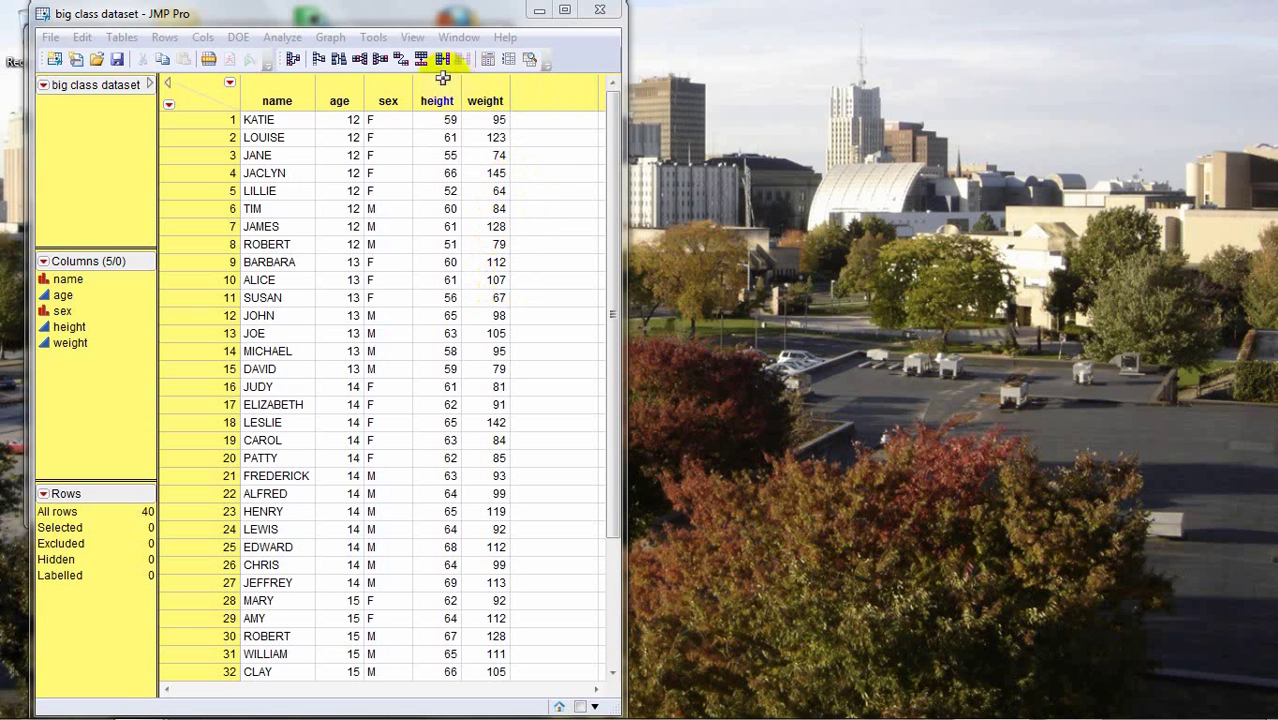
# Step: Run a Distribution of weight to get its histogram, quantiles and summary statistics (mean 105, N 40)
pyautogui.click(284, 39)
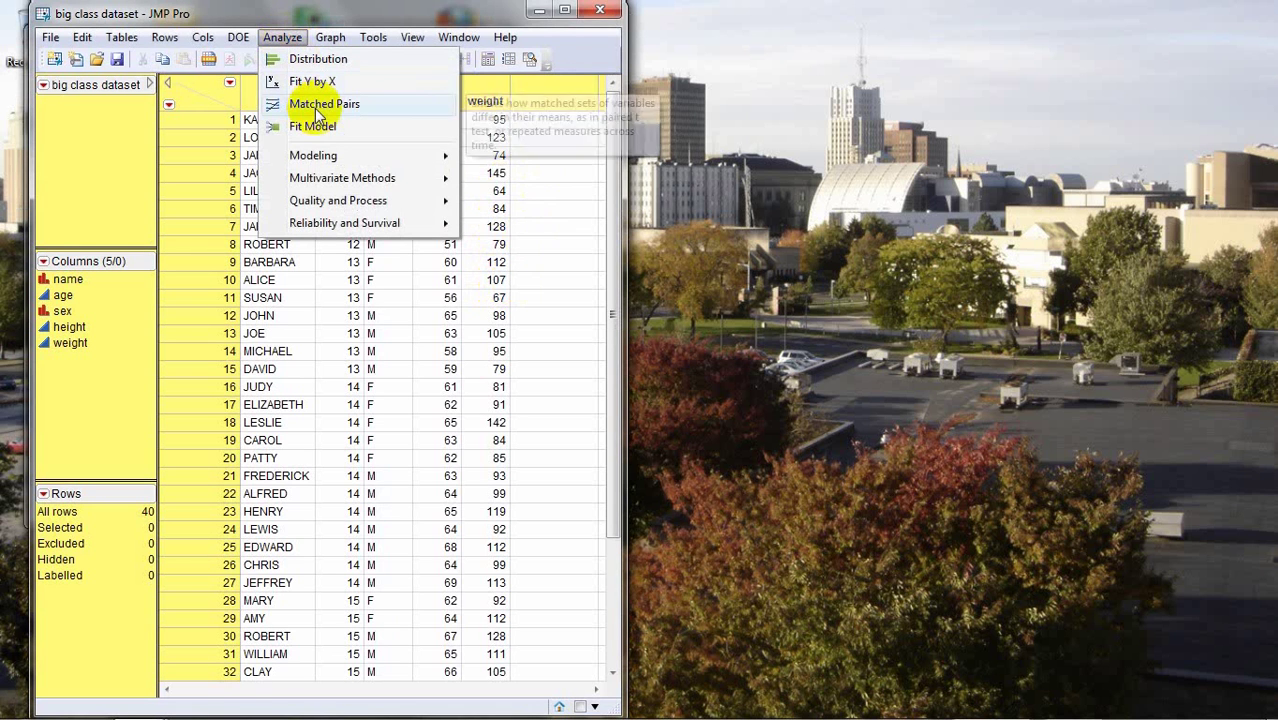
pyautogui.click(314, 58)
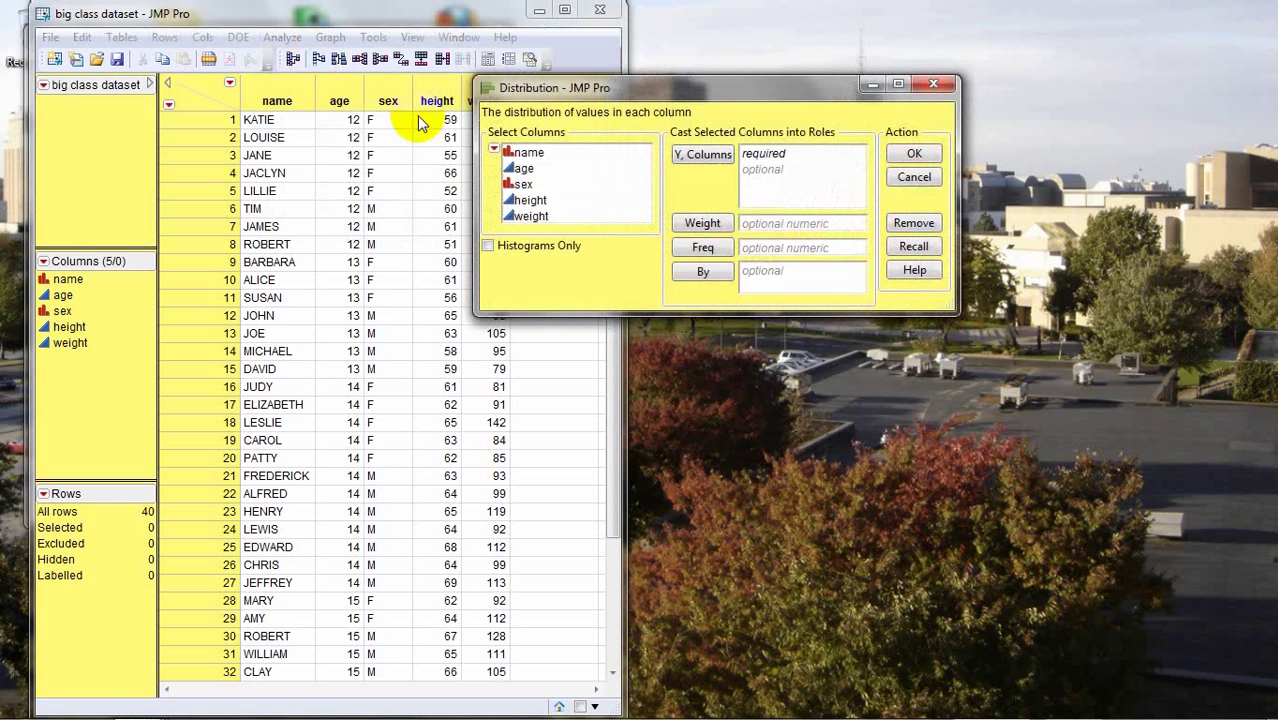
pyautogui.click(533, 218)
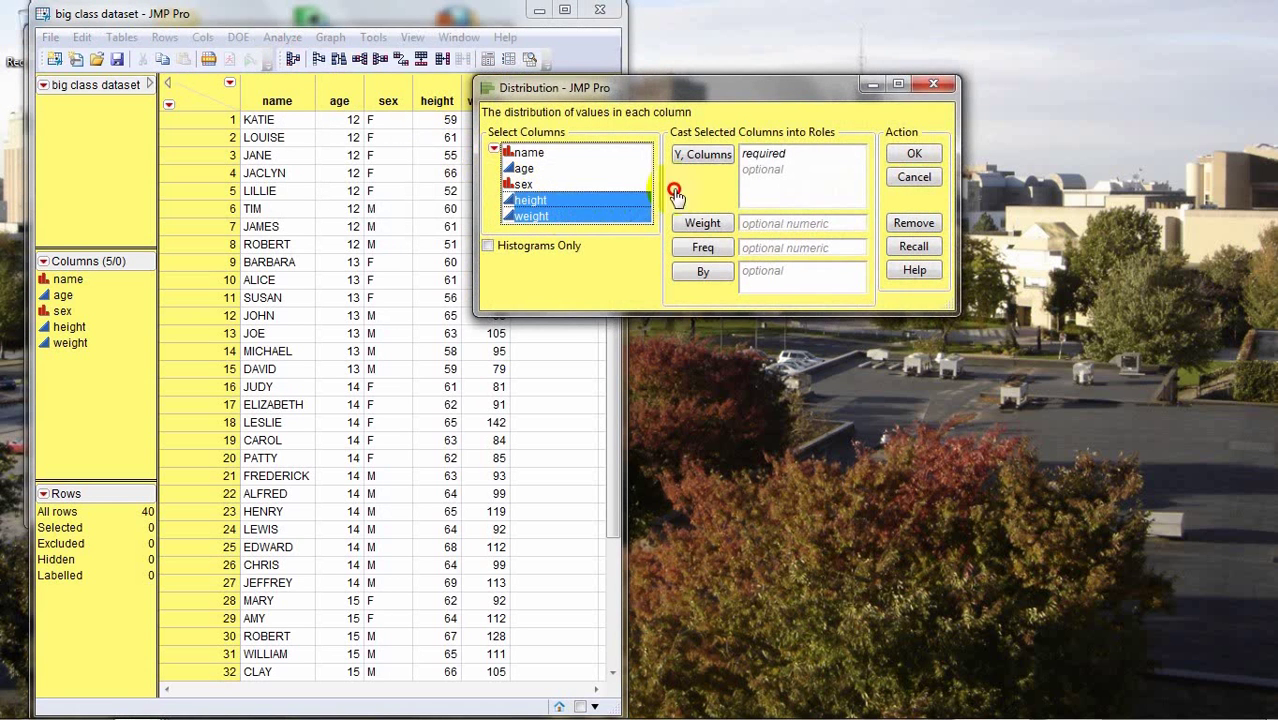
pyautogui.click(790, 172)
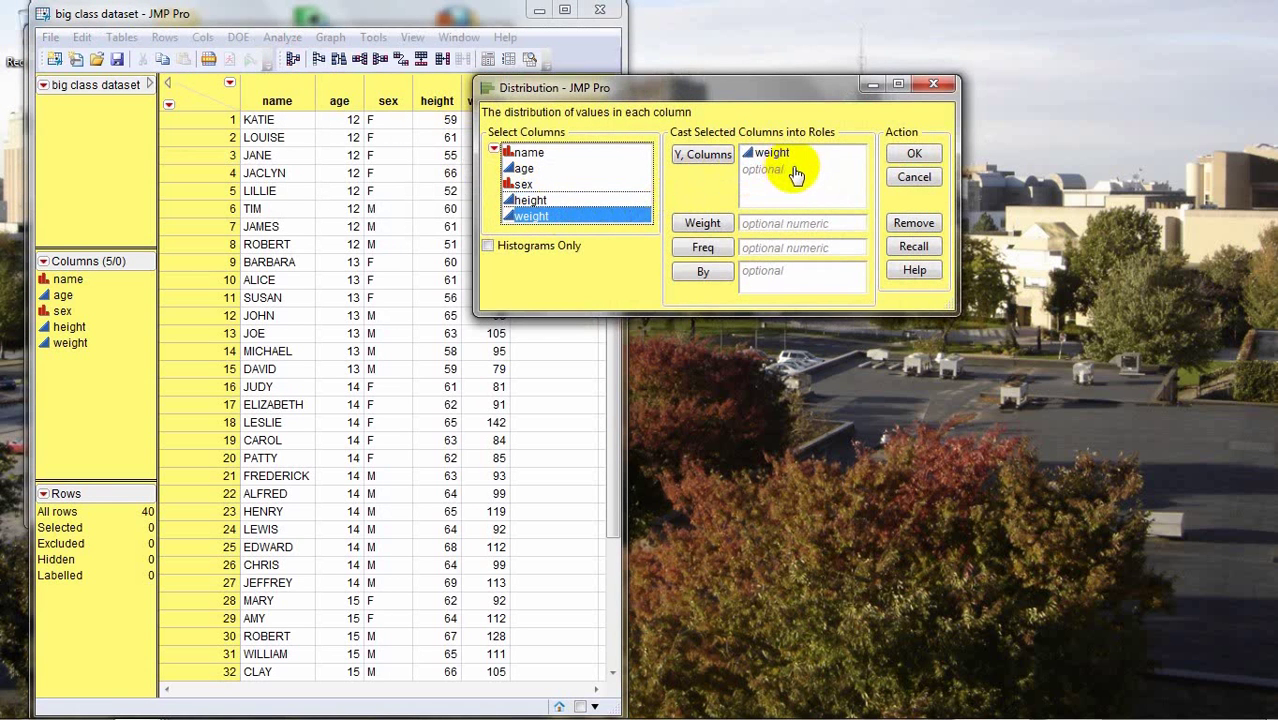
pyautogui.click(910, 155)
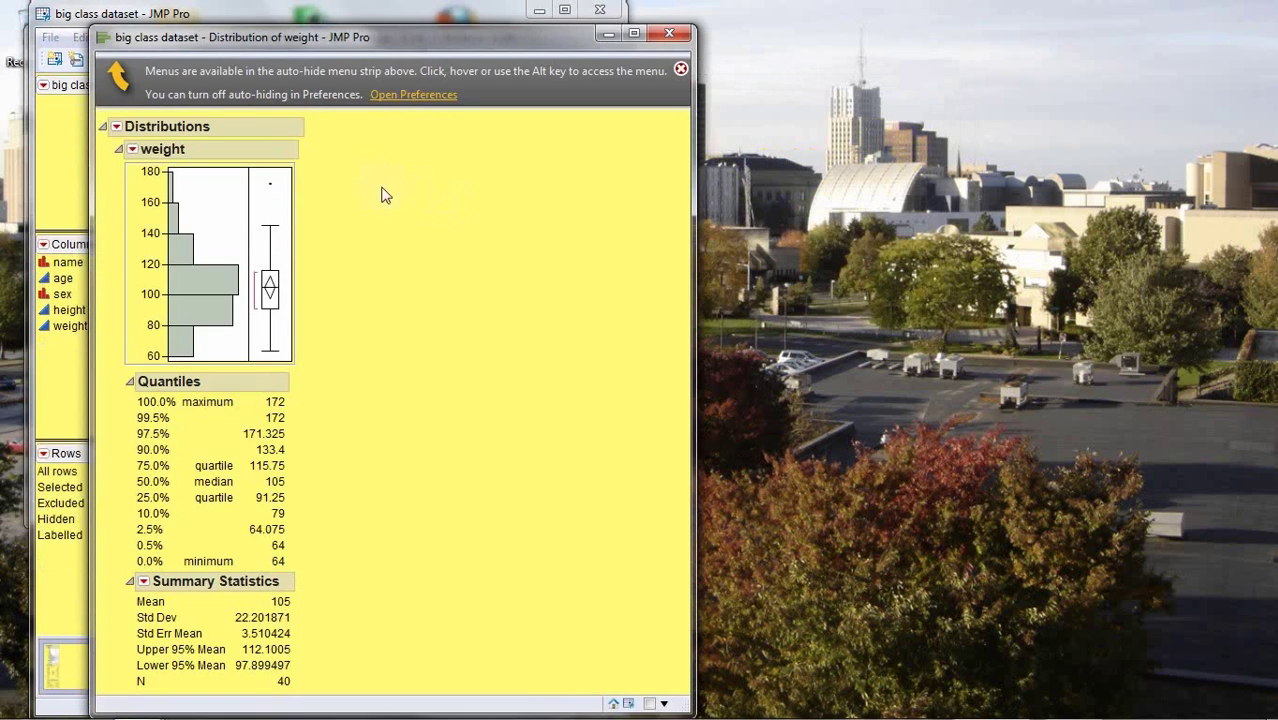
# Step: Stack the weight distribution so its output is laid out horizontally
pyautogui.click(680, 71)
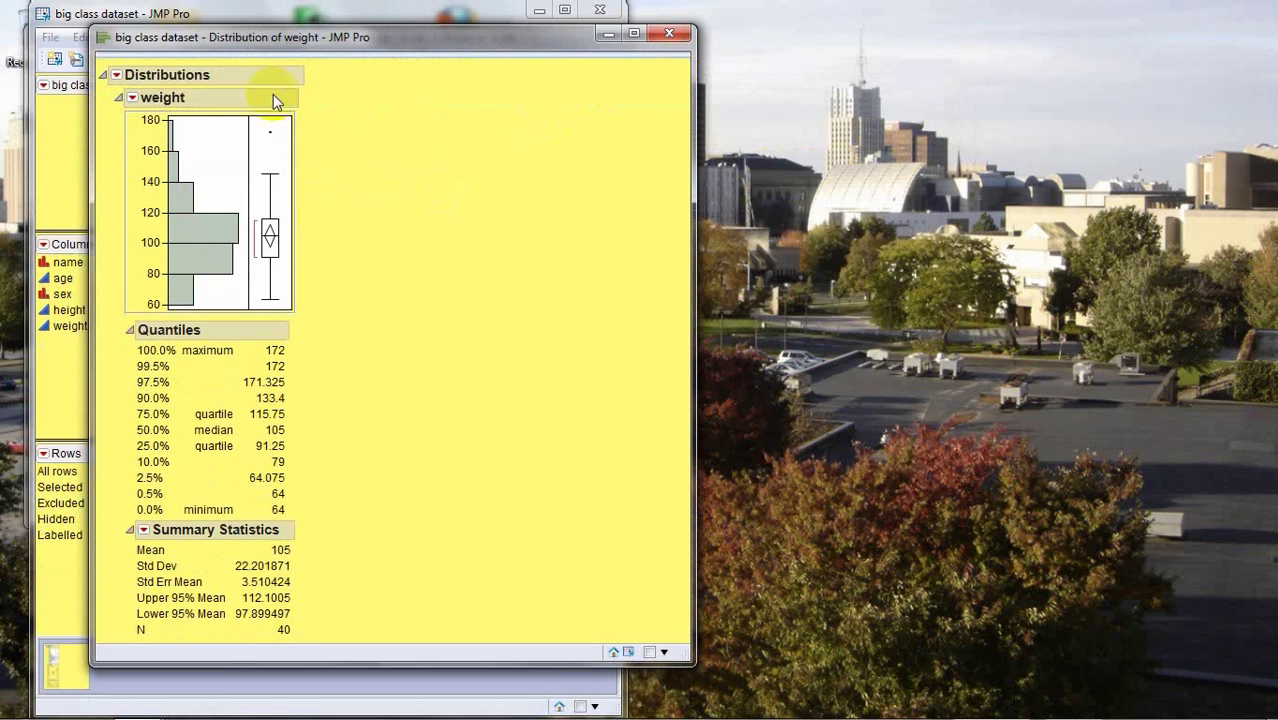
pyautogui.click(116, 76)
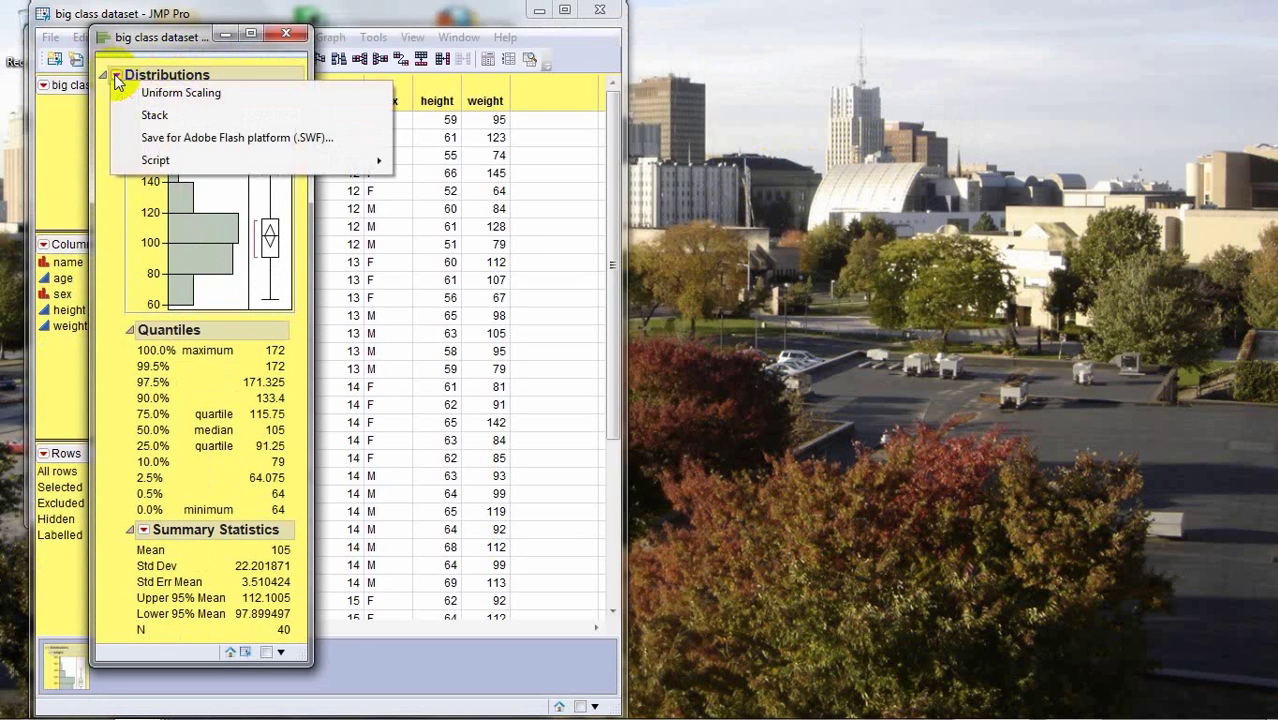
pyautogui.click(155, 117)
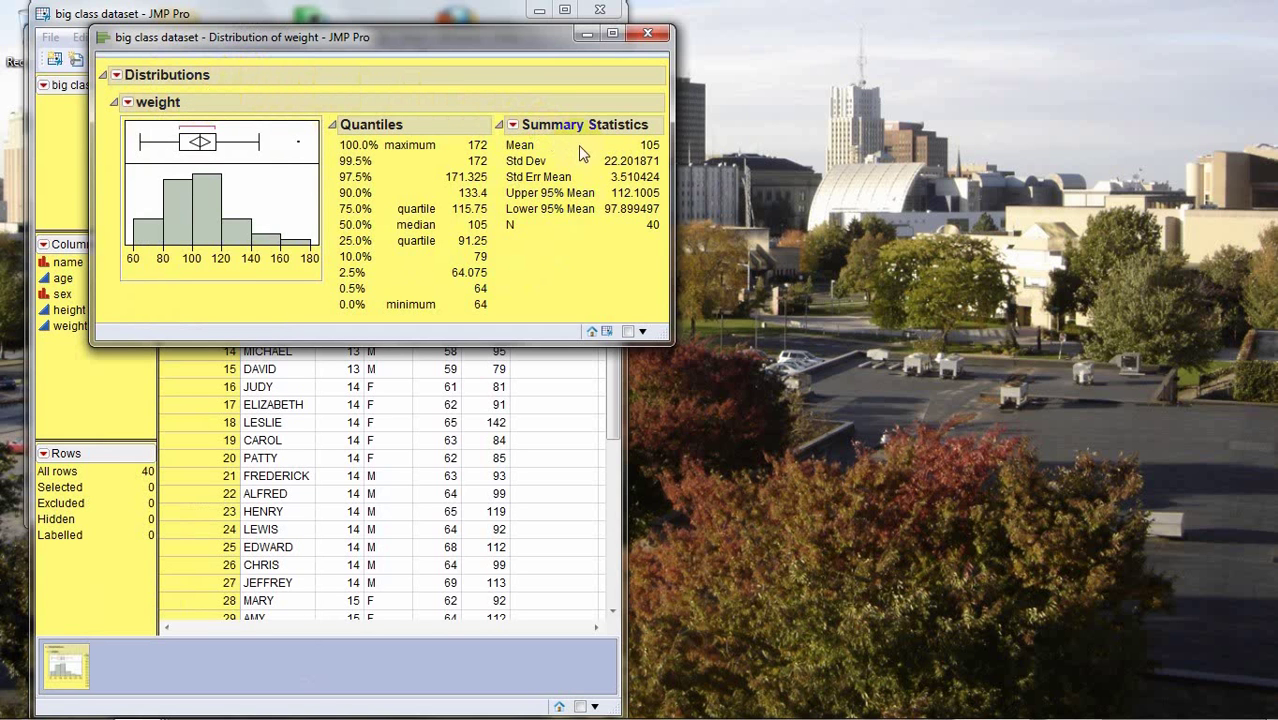
# Step: Review the weight statistics, then close the Distribution report window
pyautogui.click(658, 148)
pyautogui.click(666, 214)
pyautogui.click(648, 37)
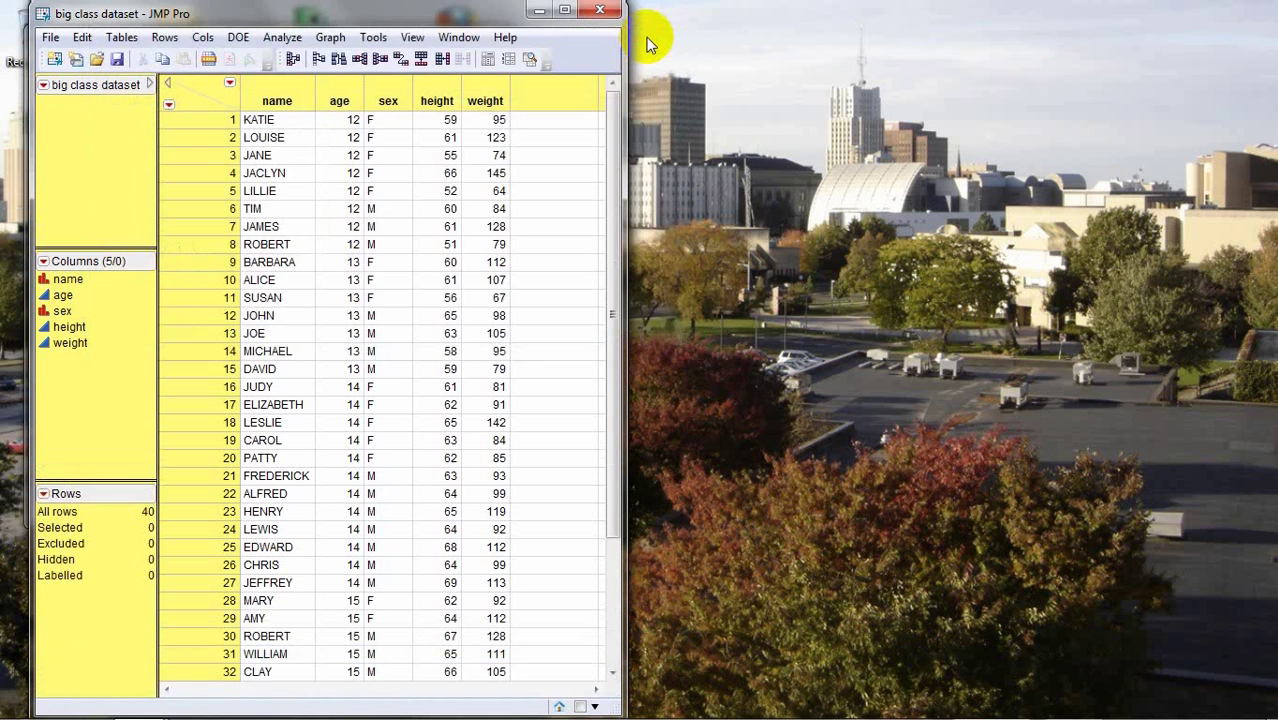
# Step: Add a new numeric continuous column named Heavy and show its column properties list
pyautogui.rightClick(561, 95)
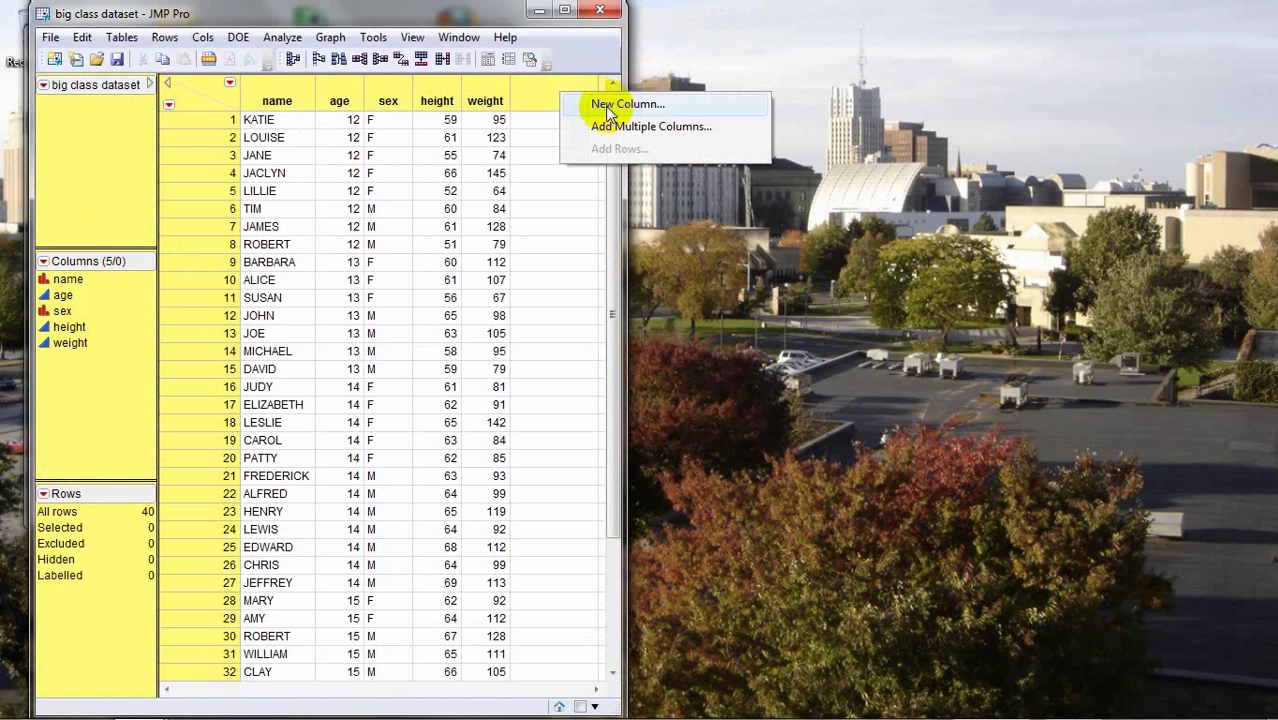
pyautogui.click(606, 111)
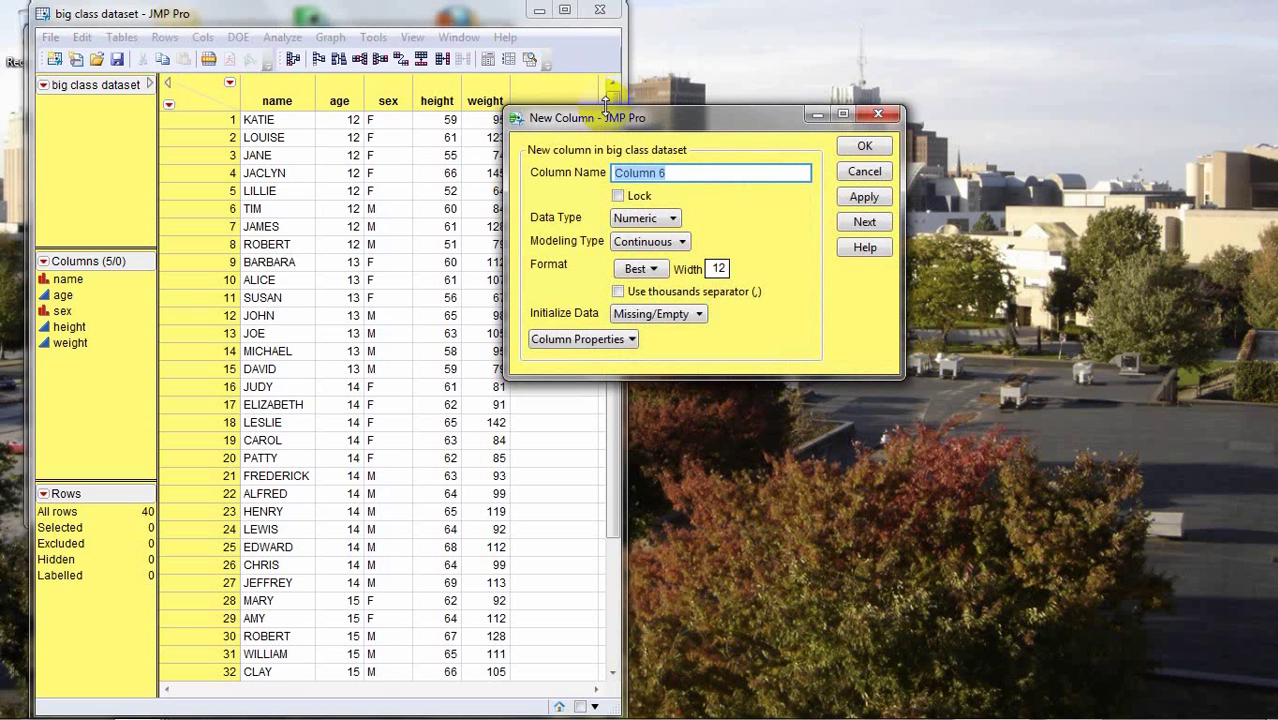
pyautogui.write('Heavy')
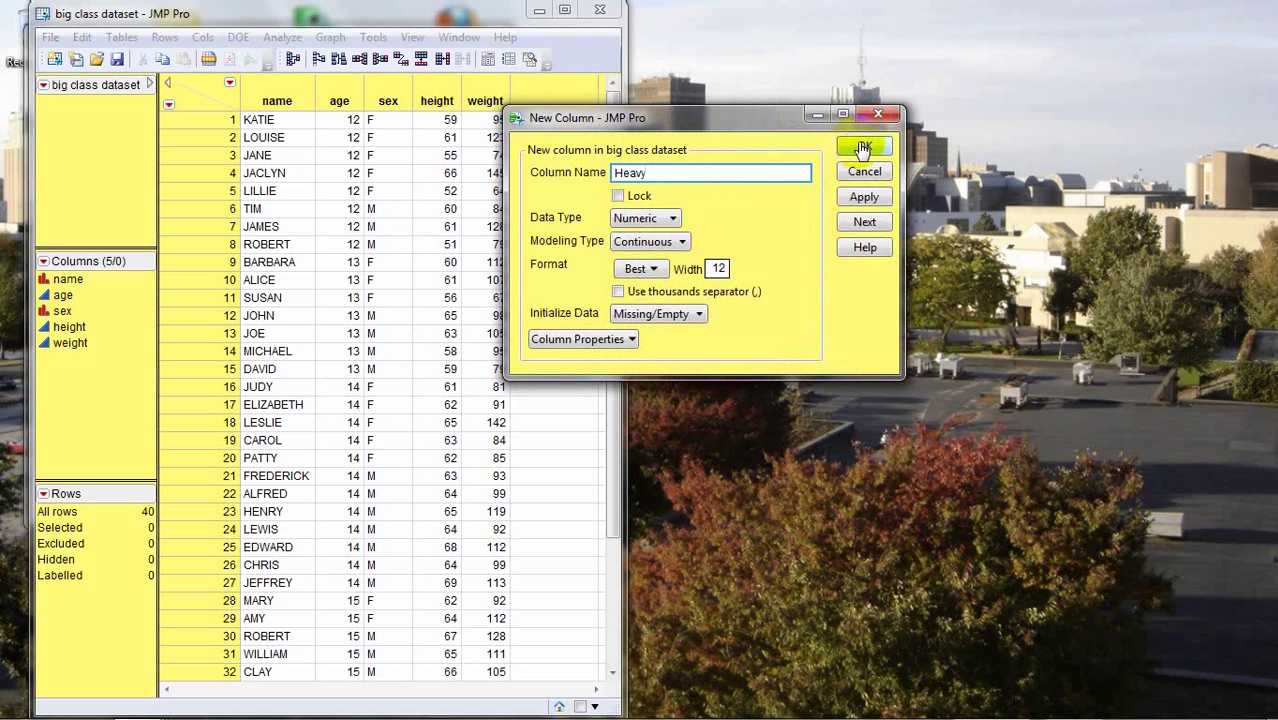
pyautogui.click(613, 341)
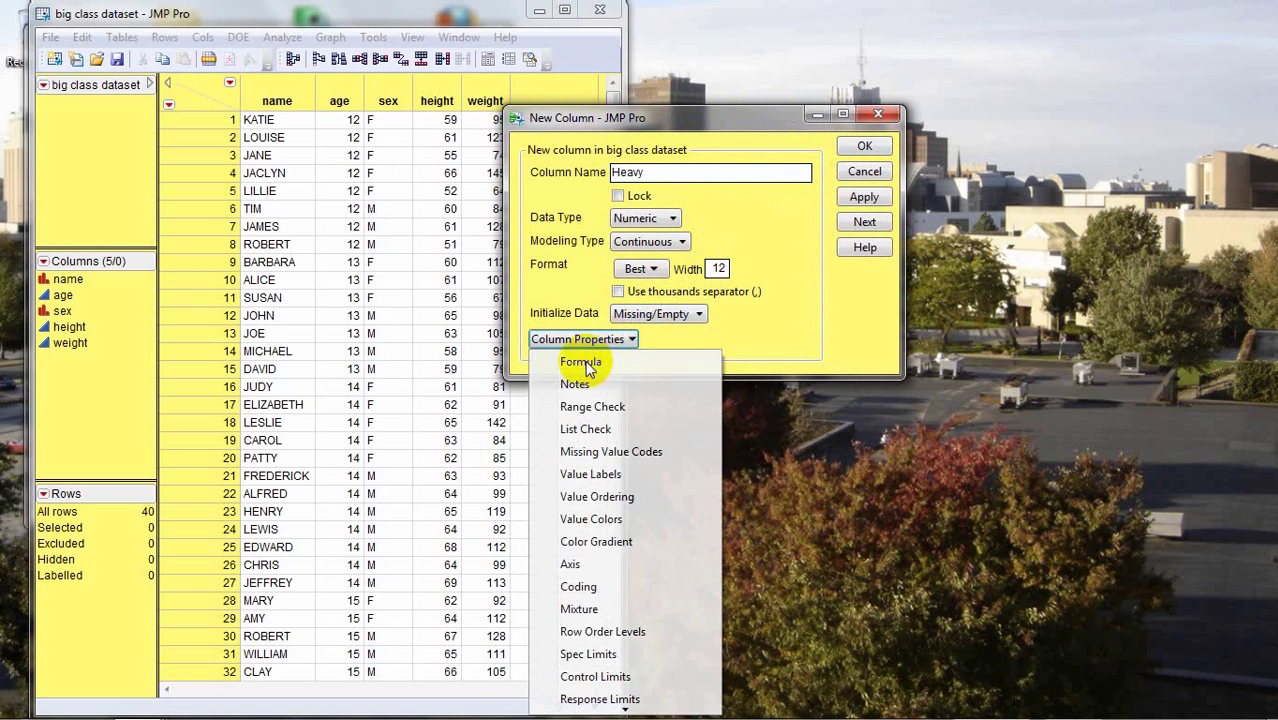
# Step: Give Heavy a formula starting with an If condition on weight
pyautogui.click(586, 364)
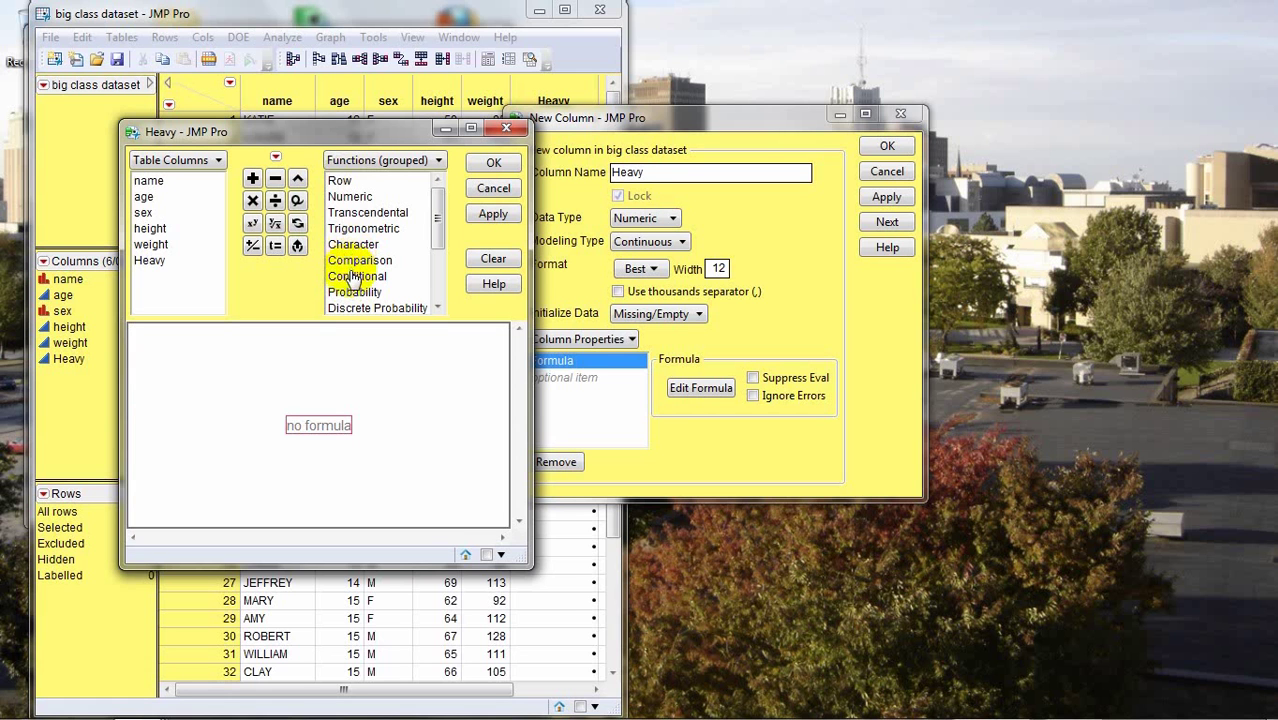
pyautogui.click(356, 276)
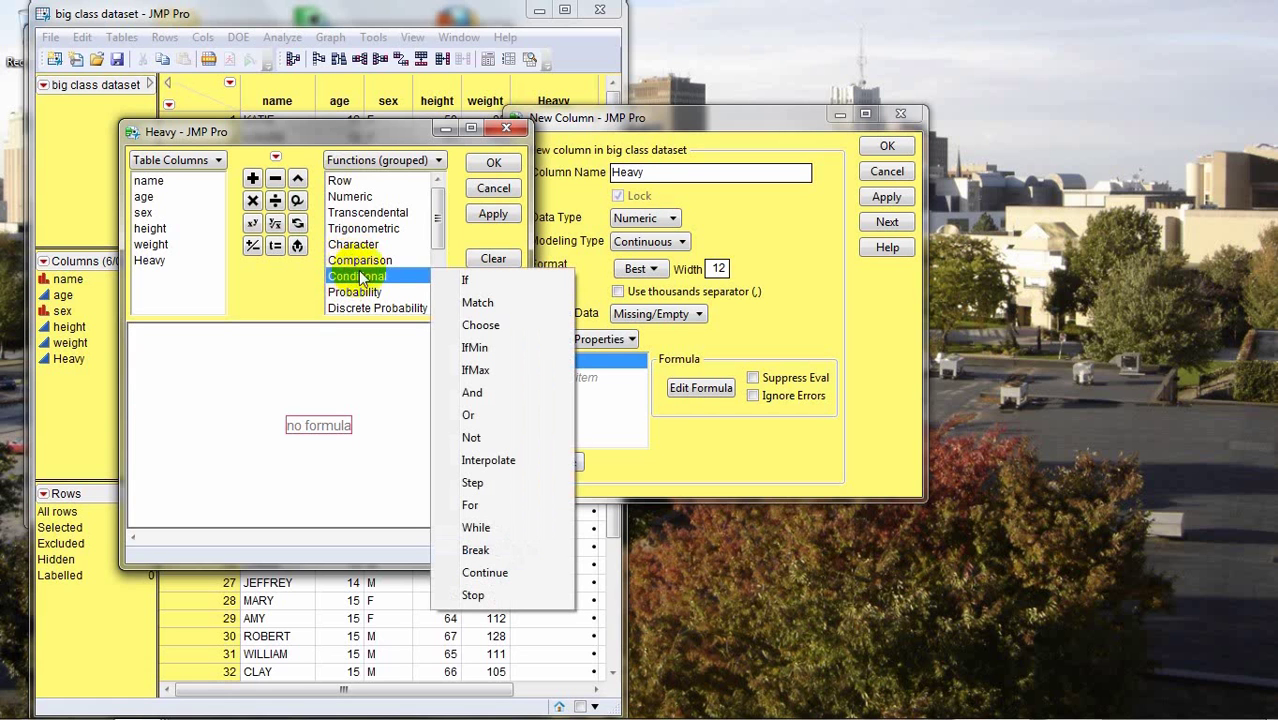
pyautogui.click(465, 282)
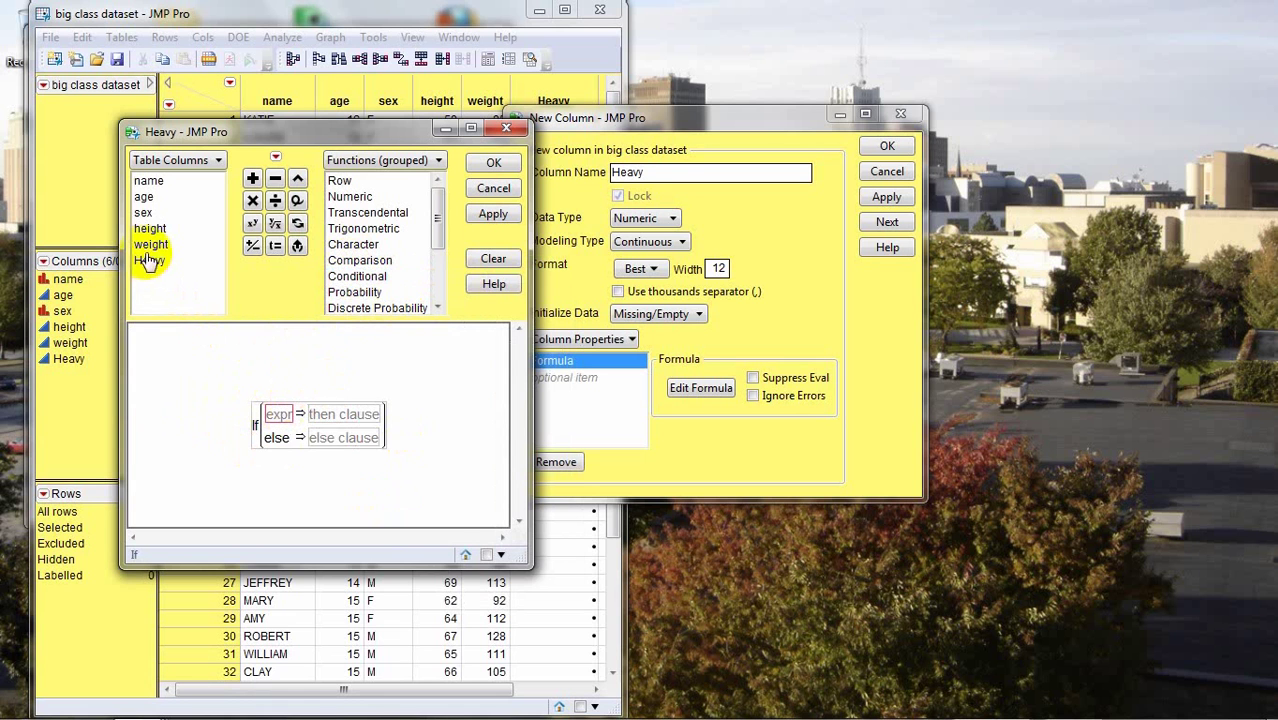
pyautogui.moveTo(151, 247); pyautogui.dragTo(288, 419)
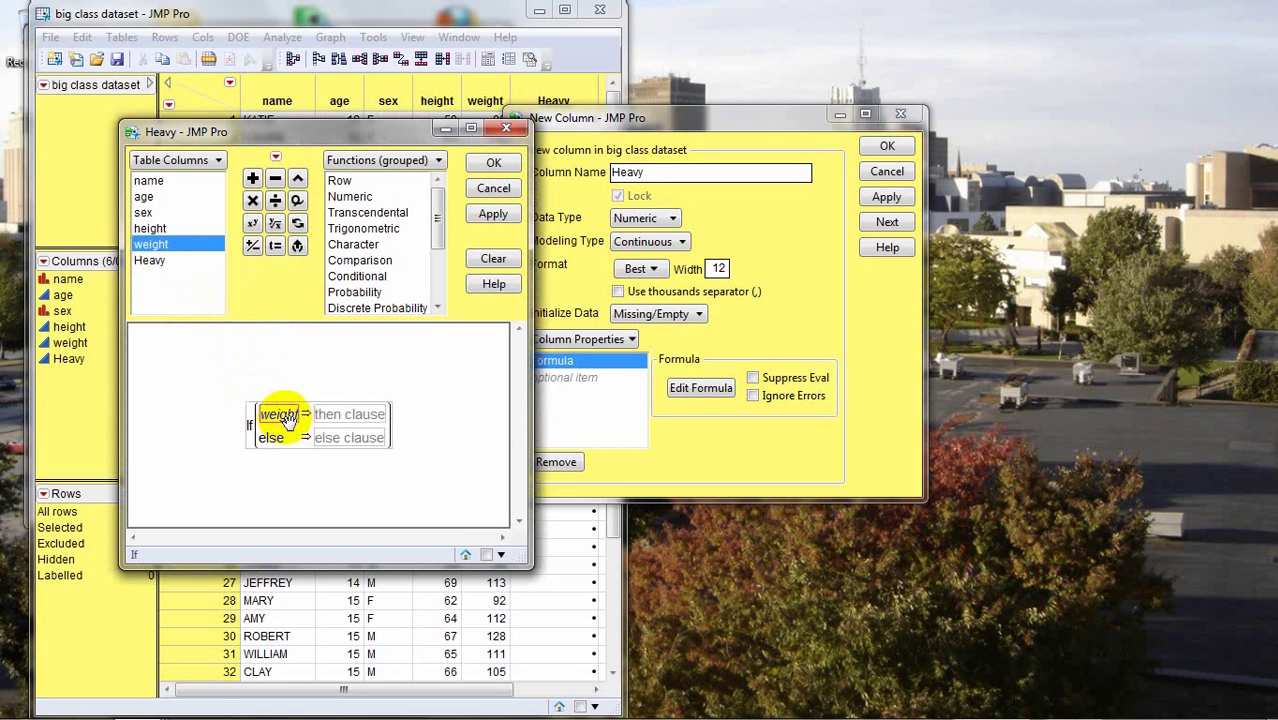
# Step: Complete the If so weight < 105 returns 0, otherwise 1
pyautogui.write('<')
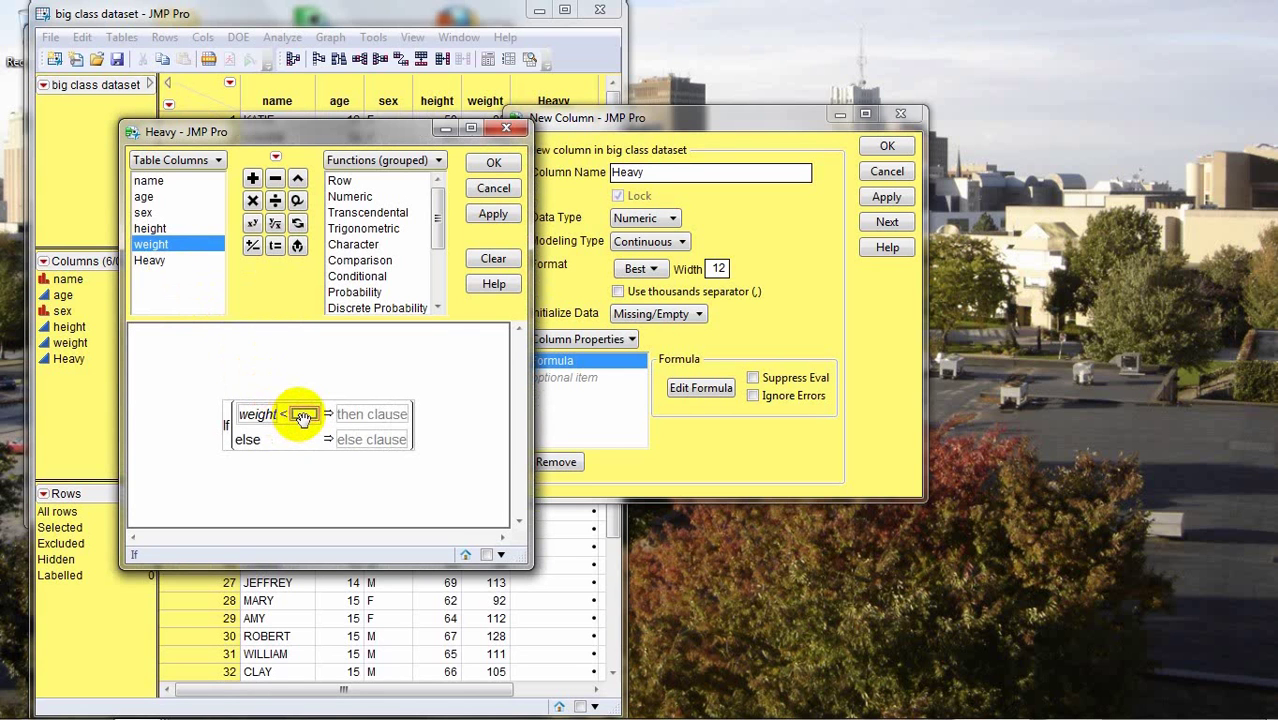
pyautogui.doubleClick(302, 416)
pyautogui.write('105')
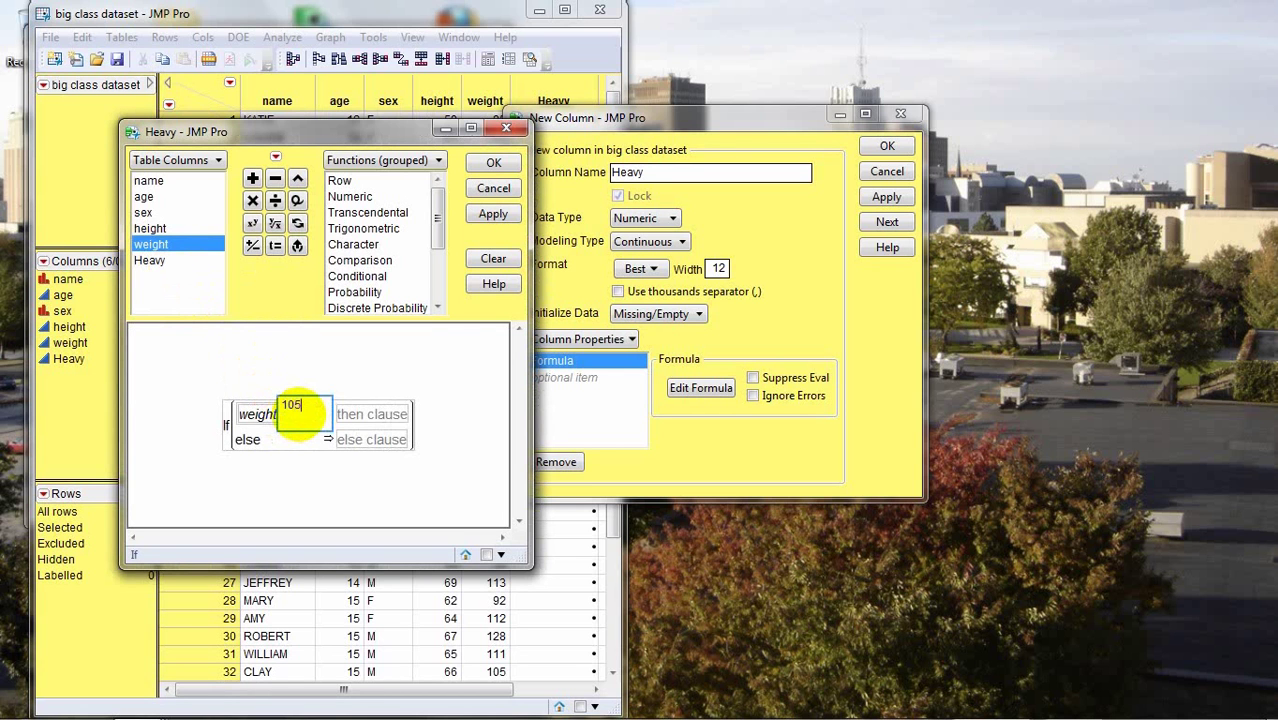
pyautogui.click(370, 416)
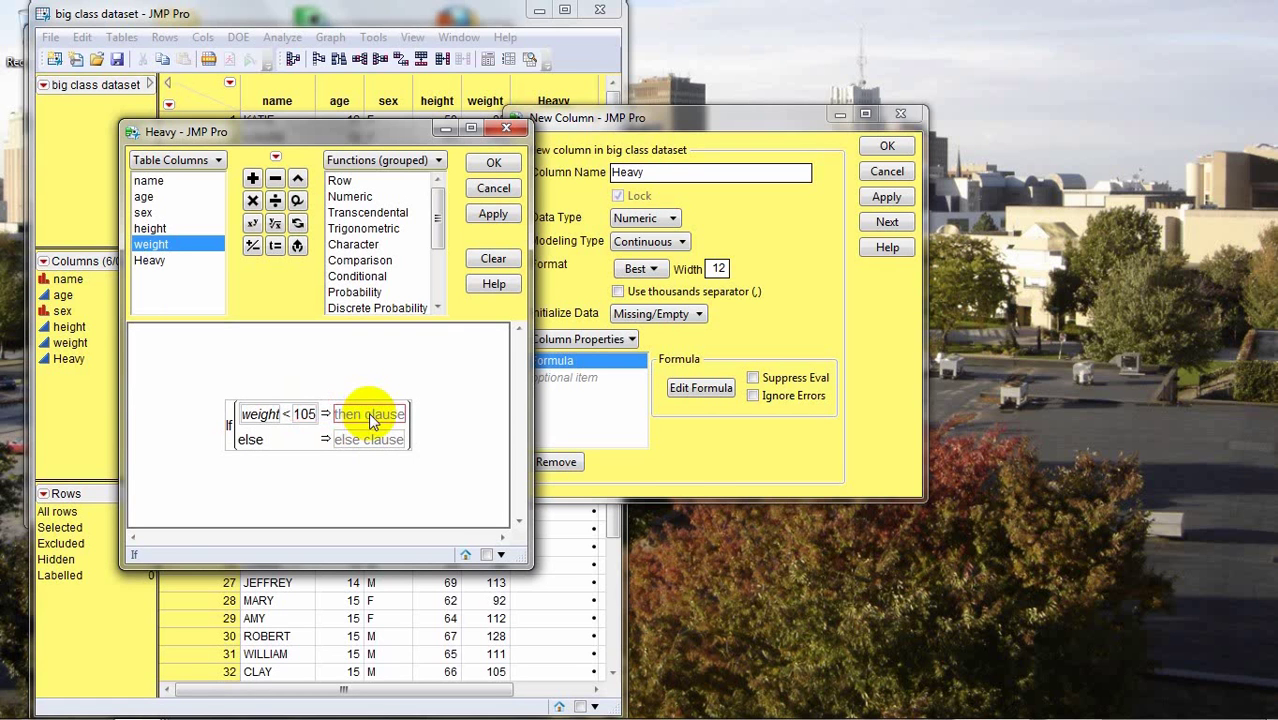
pyautogui.write('0')
pyautogui.click(355, 440)
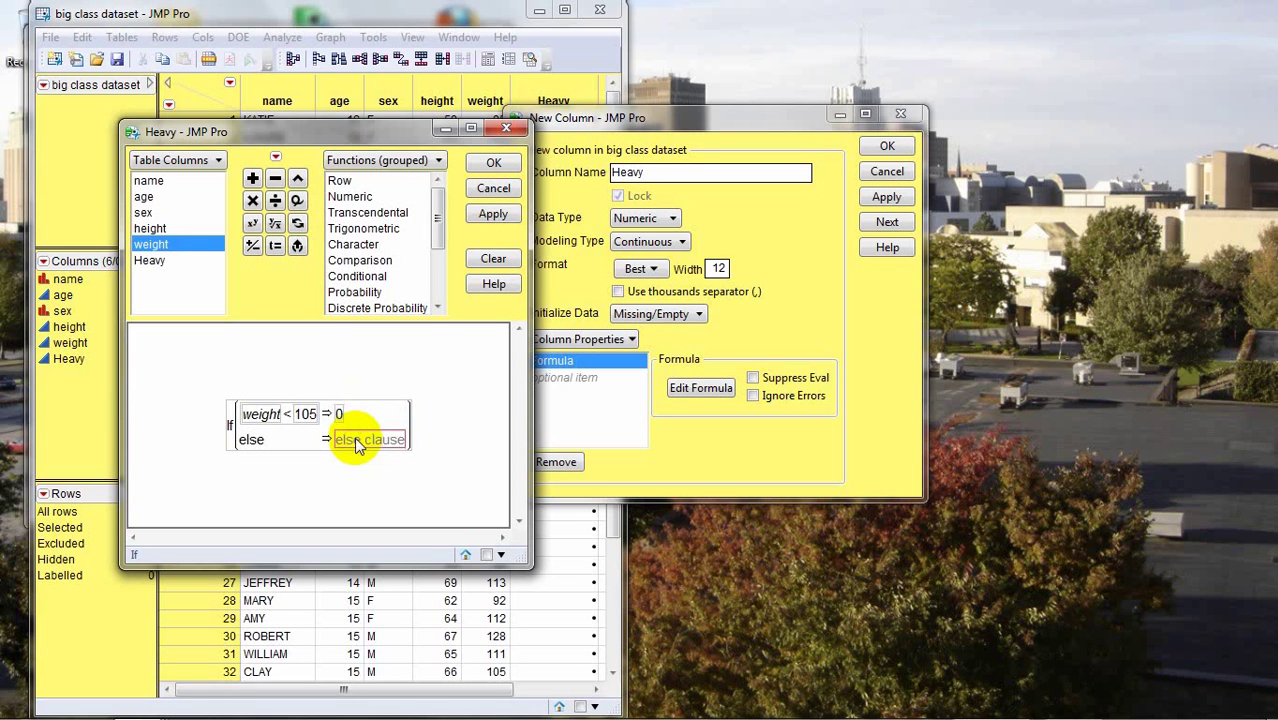
pyautogui.write('1')
pyautogui.press('Return')
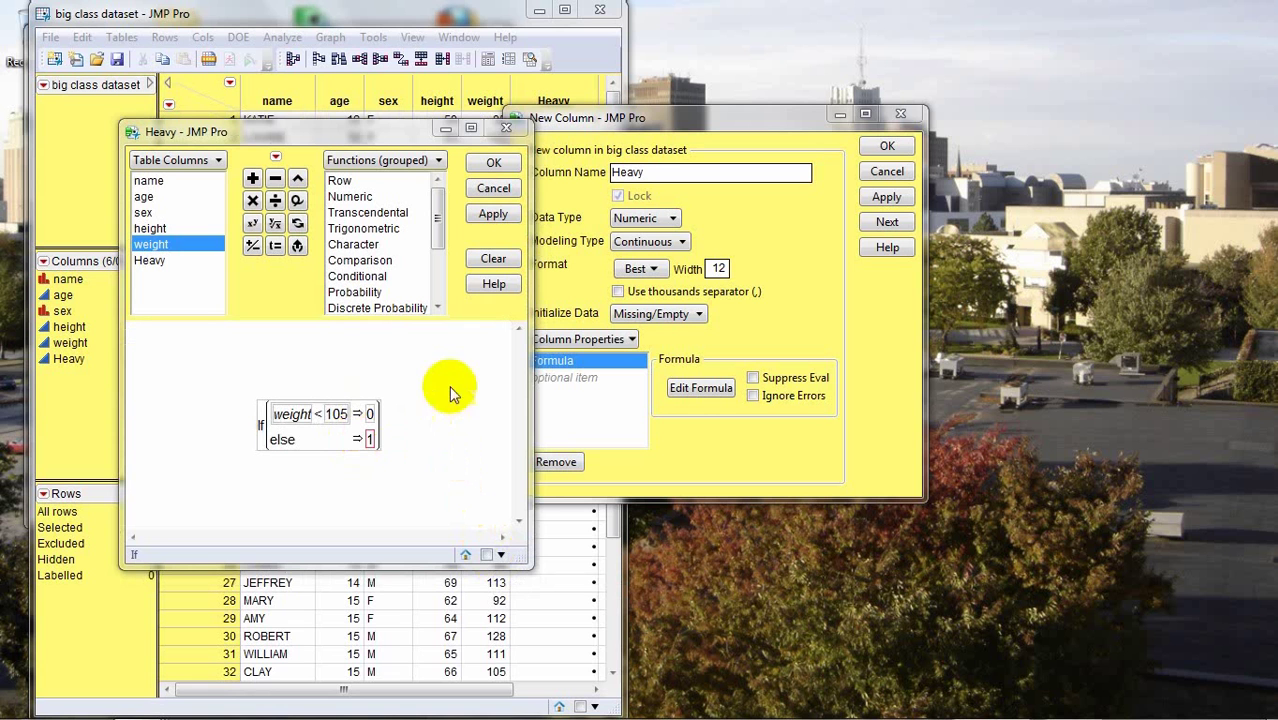
# Step: Accept the formula to create the Heavy column and scroll to check its 0/1 values
pyautogui.click(494, 161)
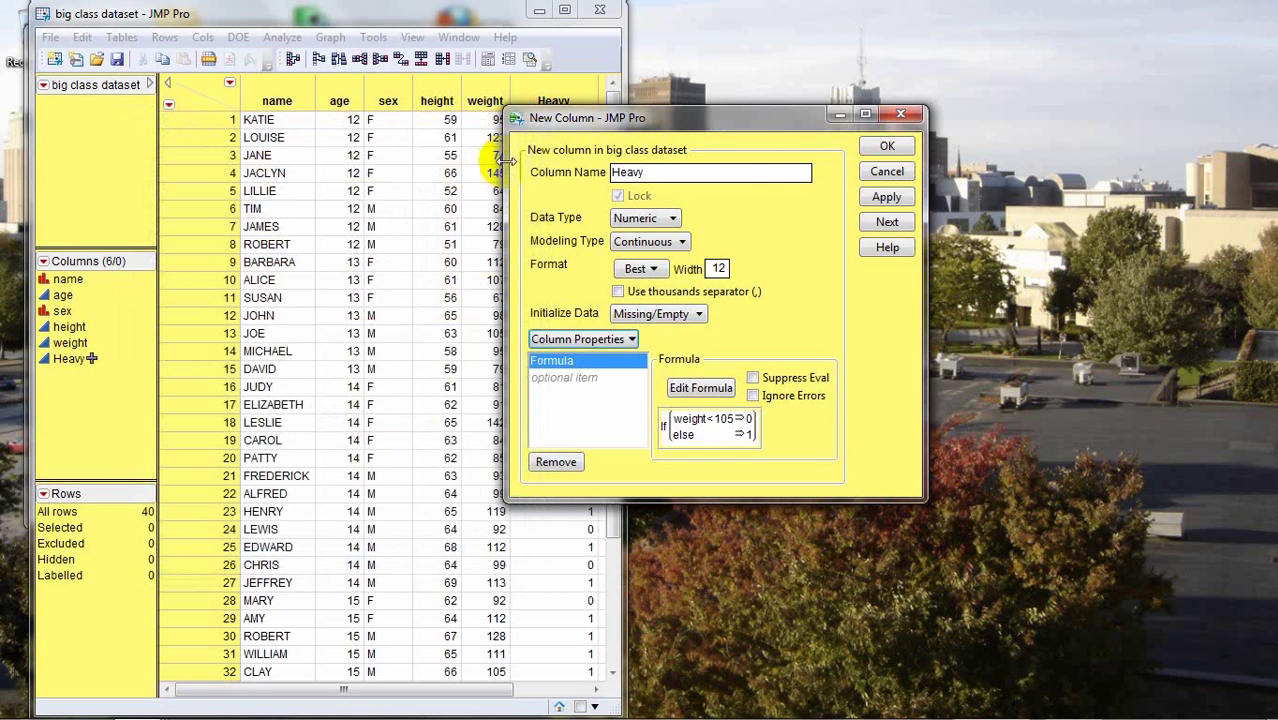
pyautogui.click(886, 147)
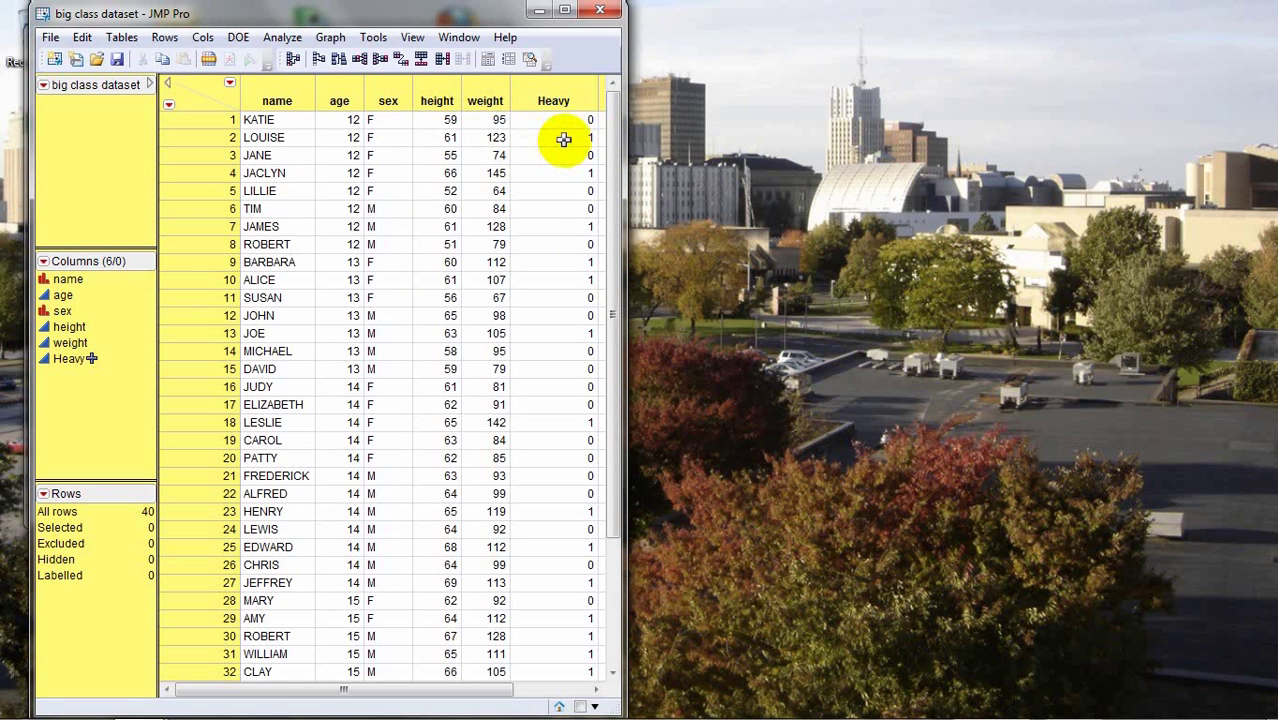
pyautogui.moveTo(612, 140)
pyautogui.mouseDown()
pyautogui.moveTo(610, 337)
pyautogui.moveTo(594, 120)
pyautogui.moveTo(603, 127)
pyautogui.mouseUp()
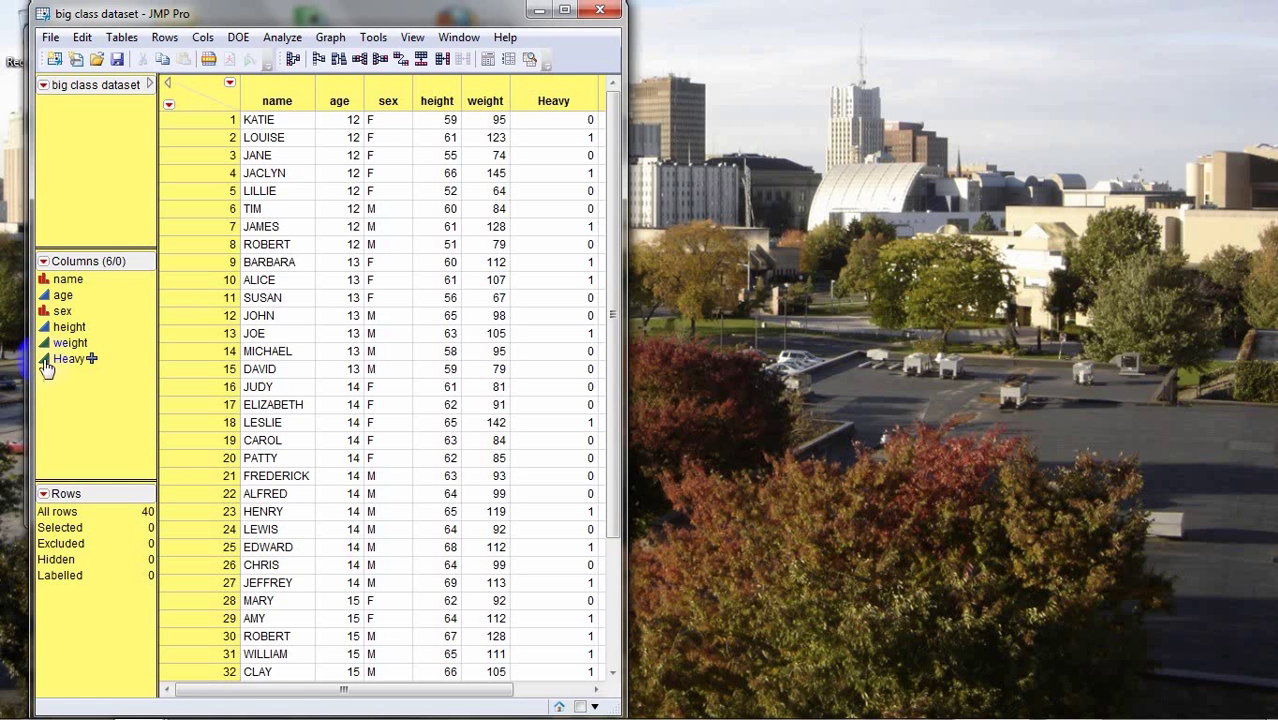
# Step: Change the Heavy column's modeling type from continuous to Nominal
pyautogui.click(45, 362)
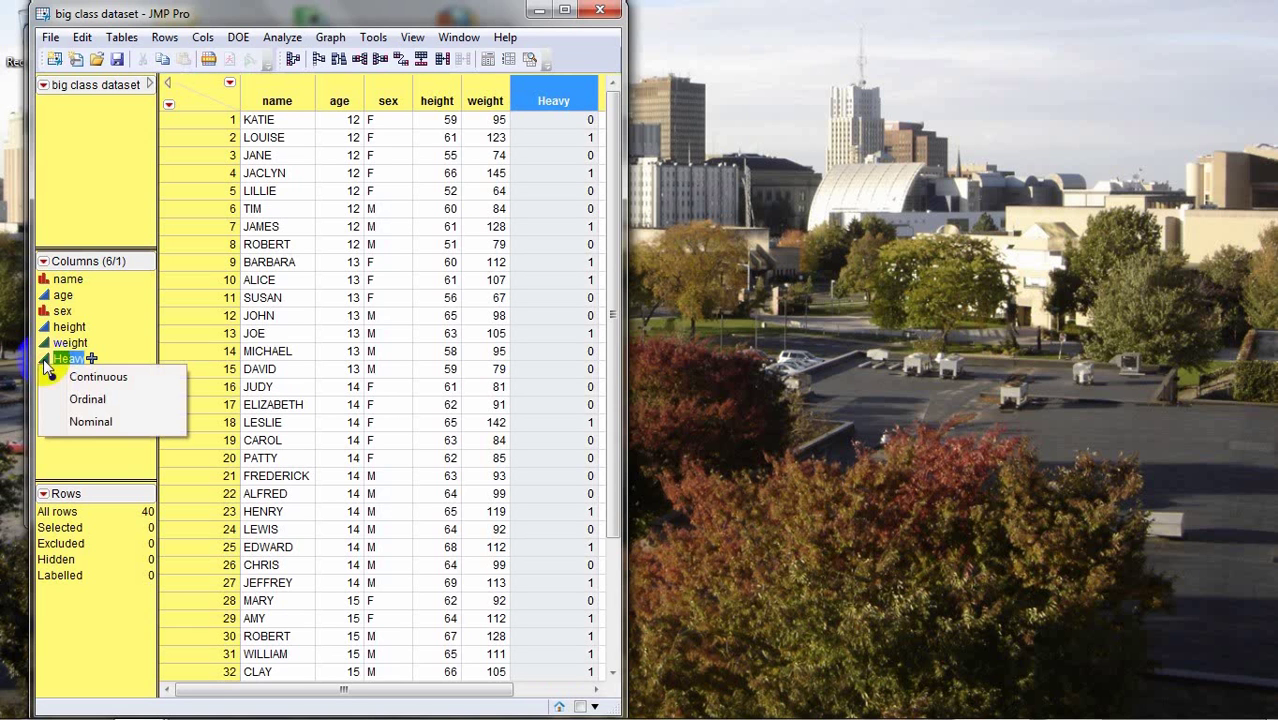
pyautogui.click(88, 422)
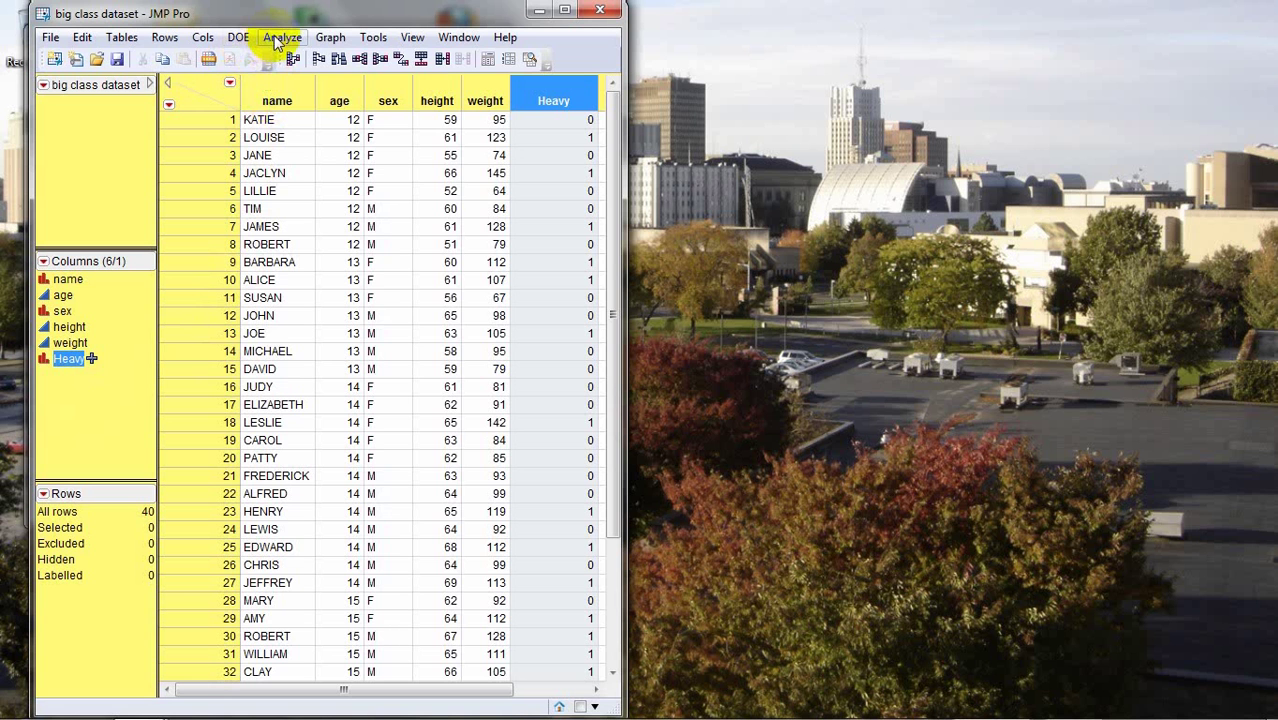
# Step: Run a Distribution with height and weight as the Y columns
pyautogui.click(280, 38)
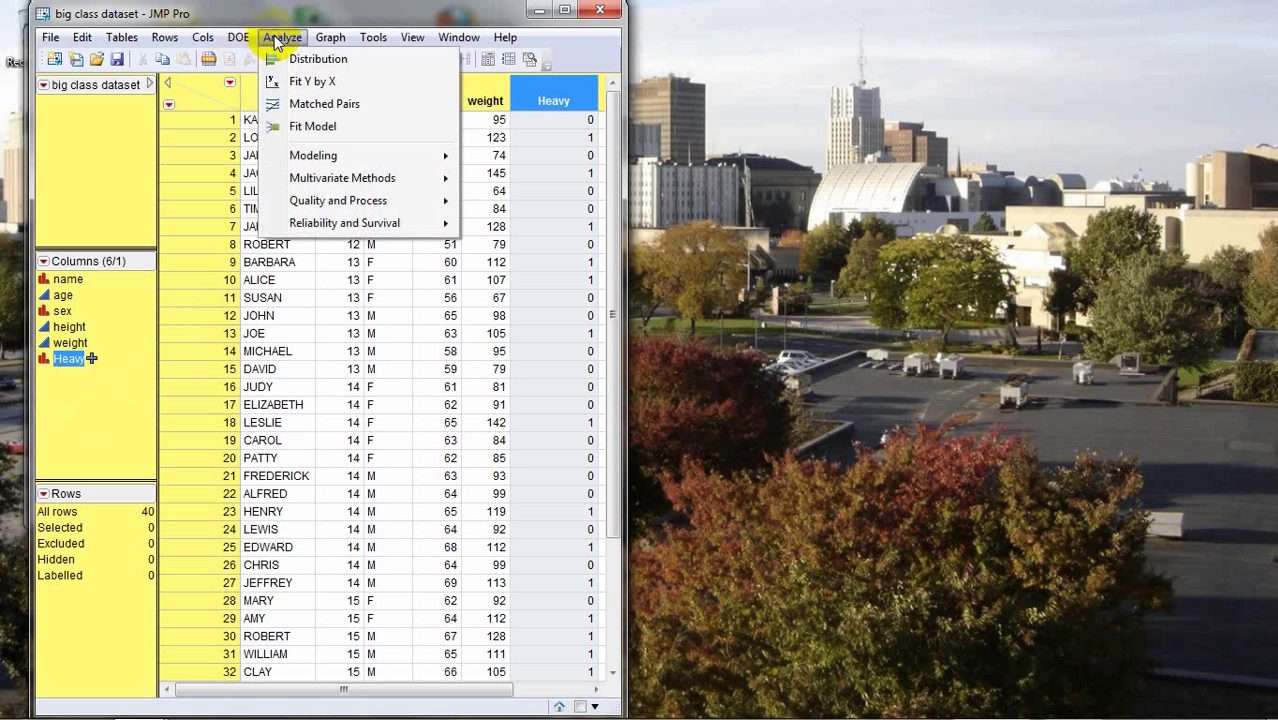
pyautogui.click(305, 58)
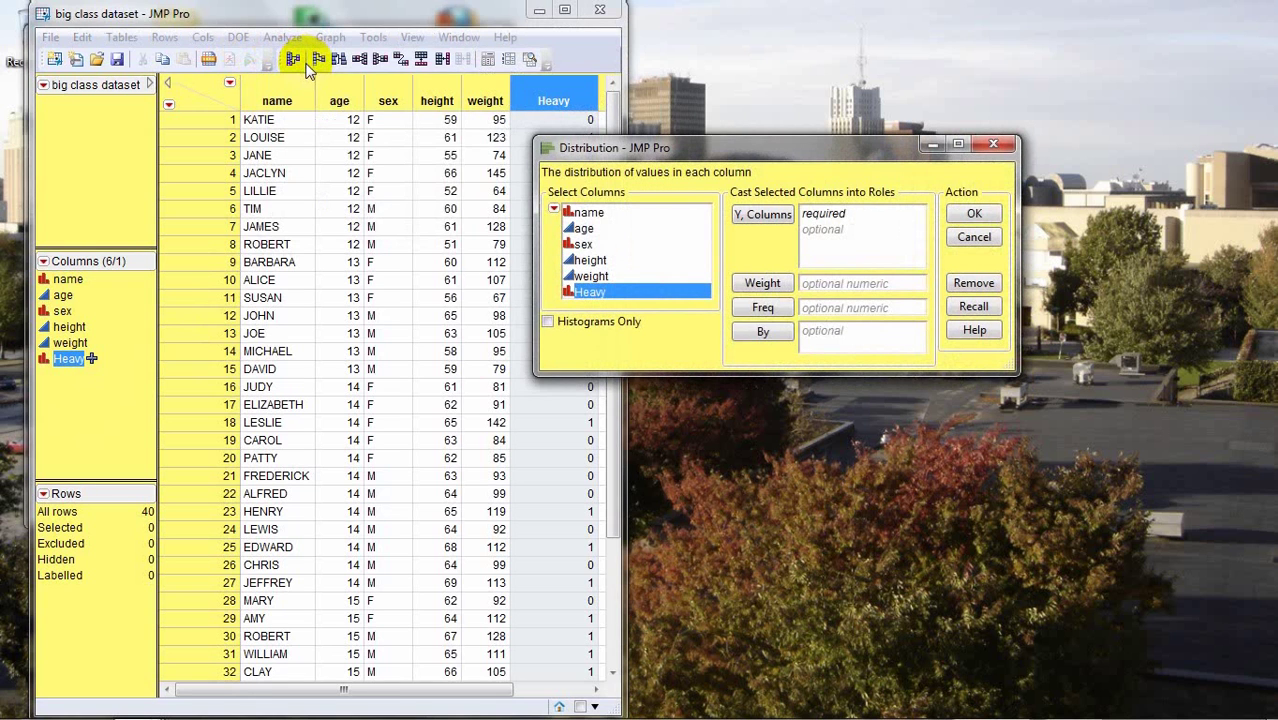
pyautogui.click(589, 262)
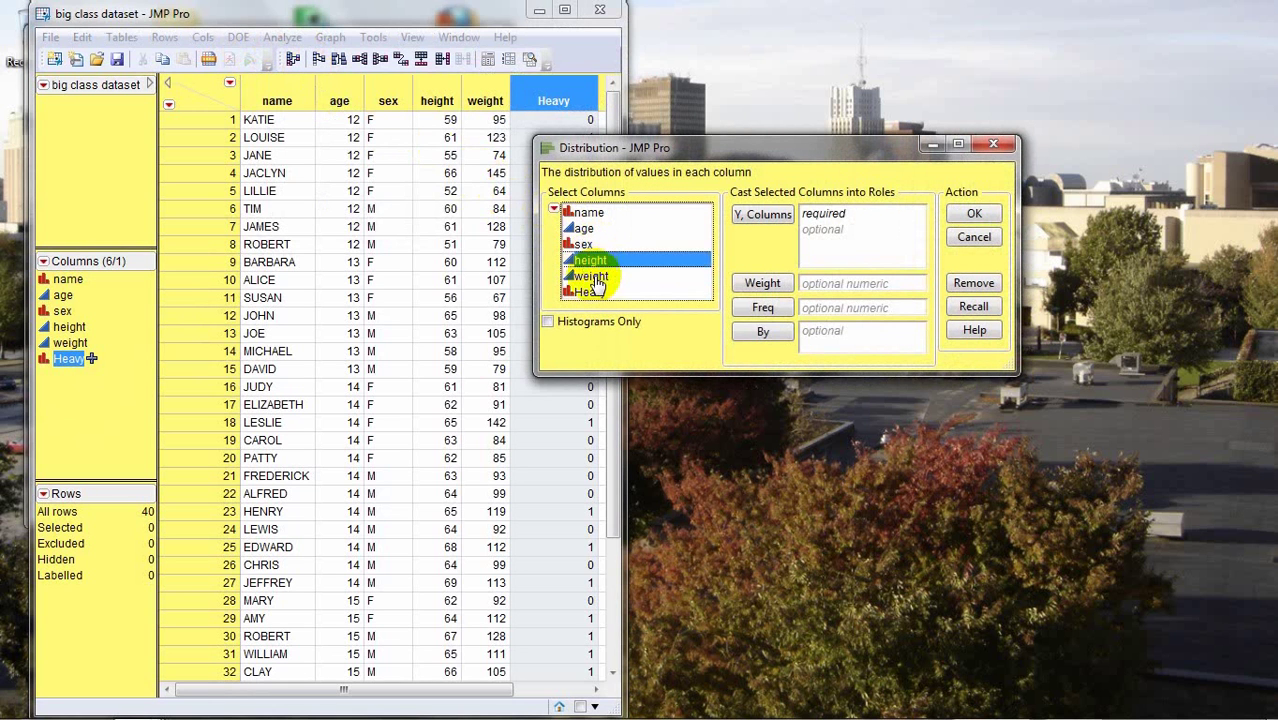
pyautogui.keyDown('shift'); pyautogui.click(592, 277); pyautogui.keyUp('shift')
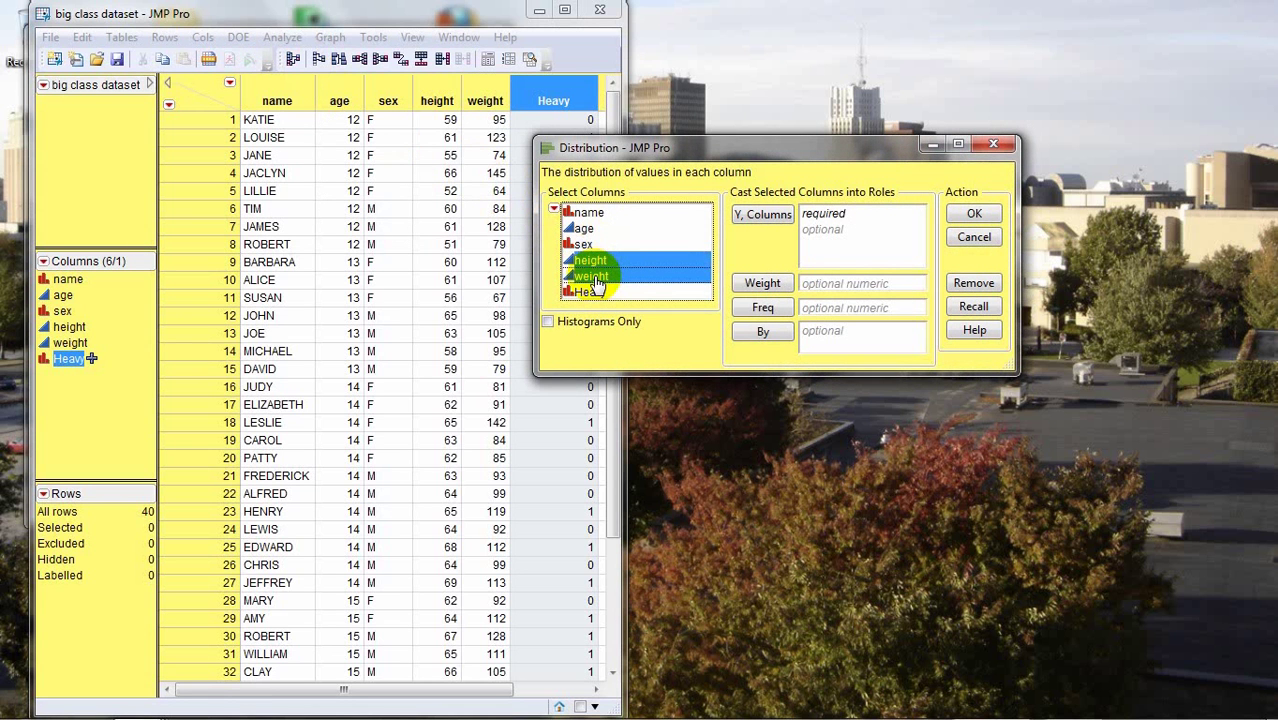
pyautogui.moveTo(595, 284); pyautogui.dragTo(857, 232)
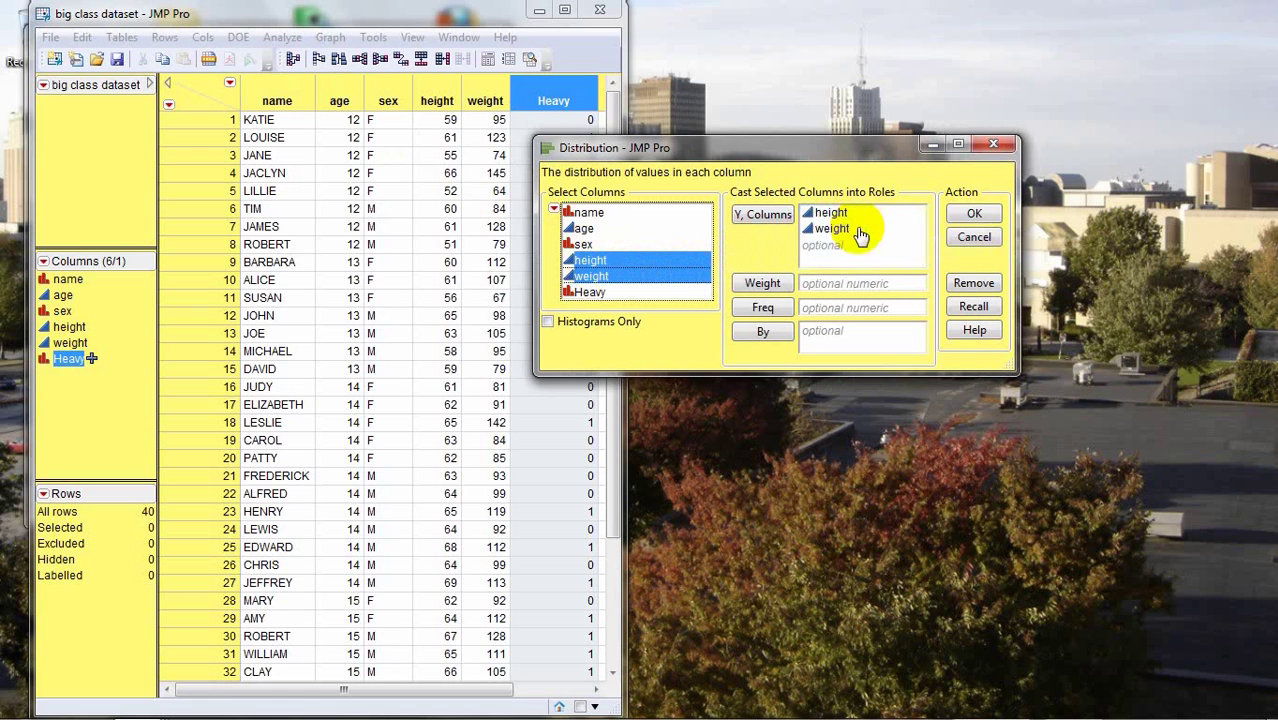
pyautogui.click(975, 215)
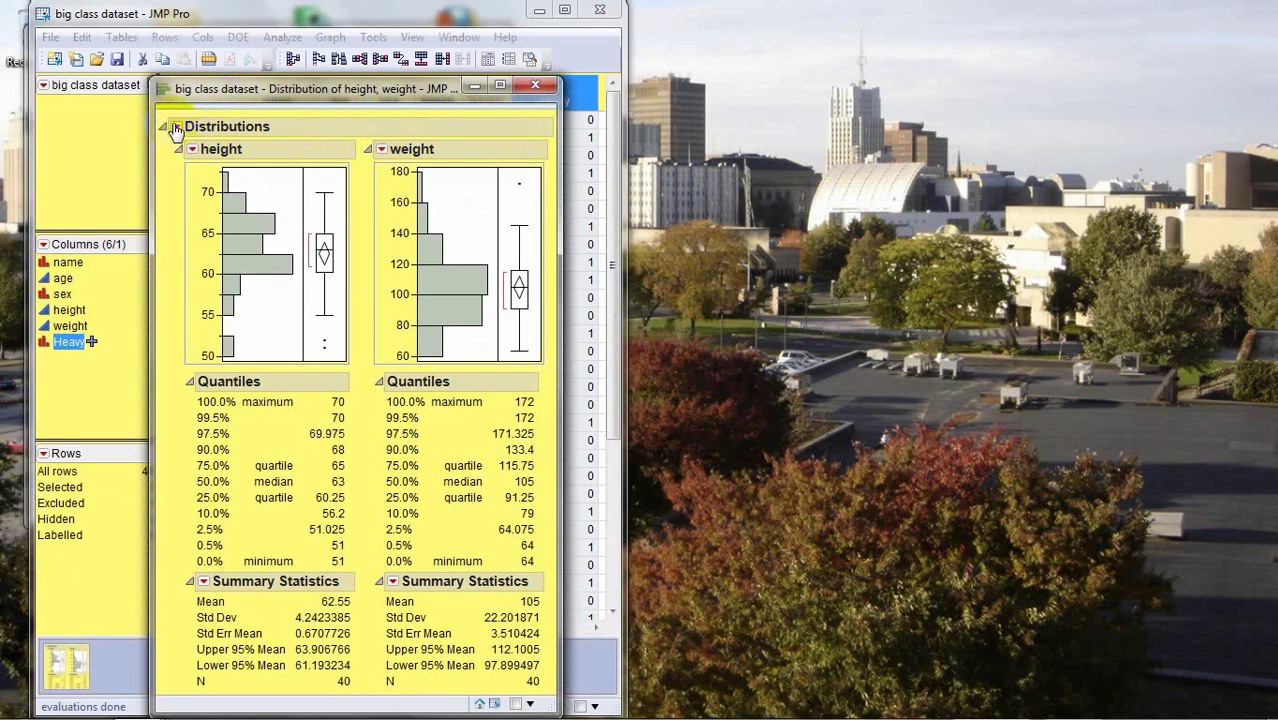
# Step: Apply Stack to the height and weight distributions for horizontal histograms
pyautogui.click(175, 128)
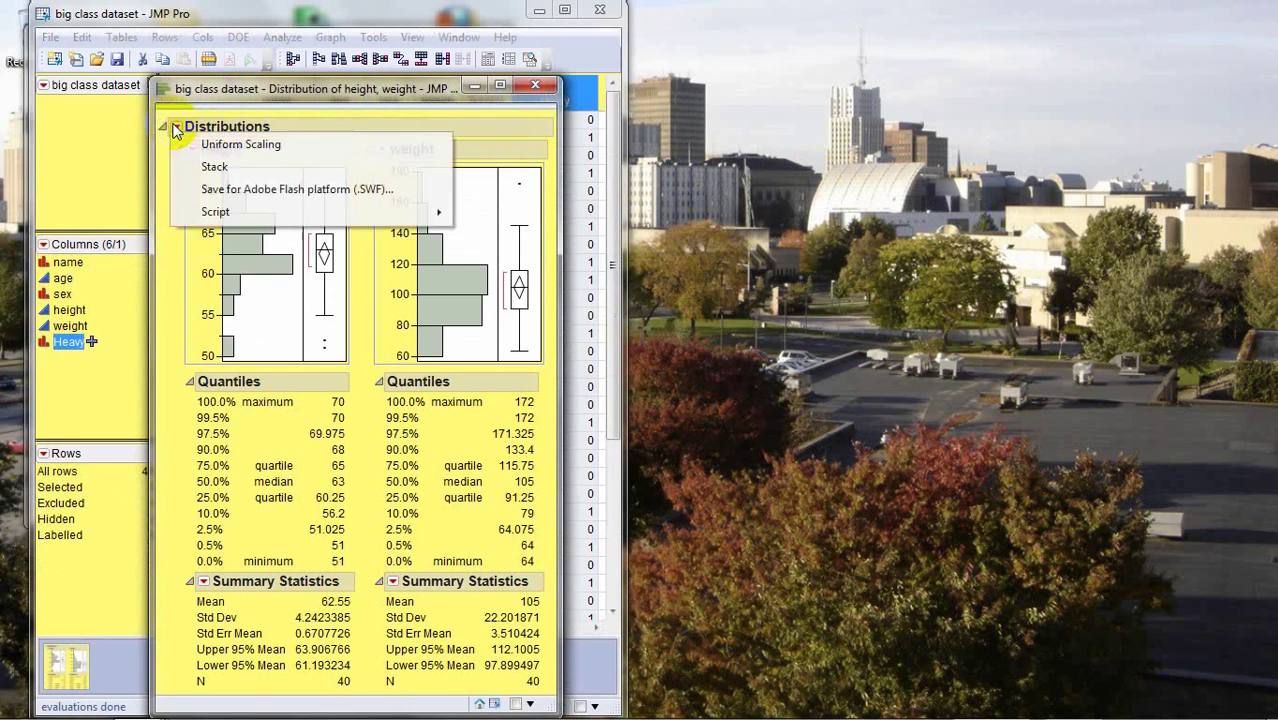
pyautogui.click(216, 168)
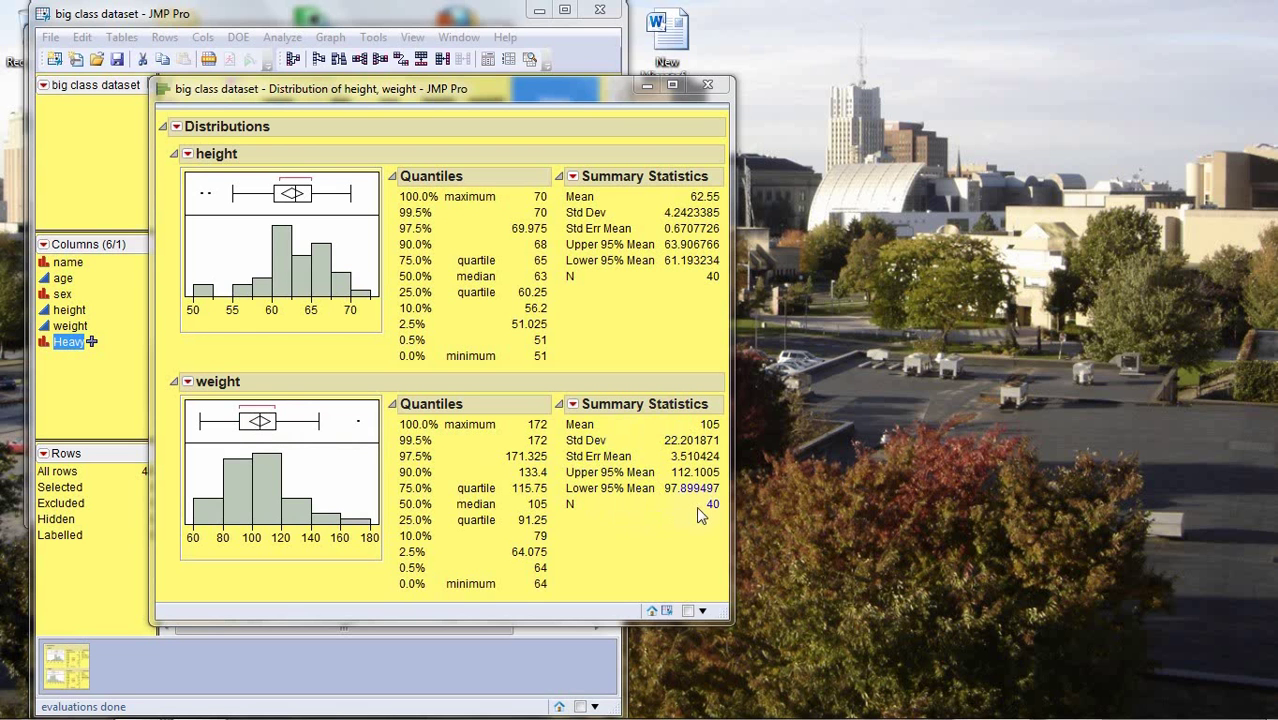
# Step: Customize weight's summary statistics: drop mean confidence limits, add Median, Mode, Range, Interquartile Range
pyautogui.click(574, 406)
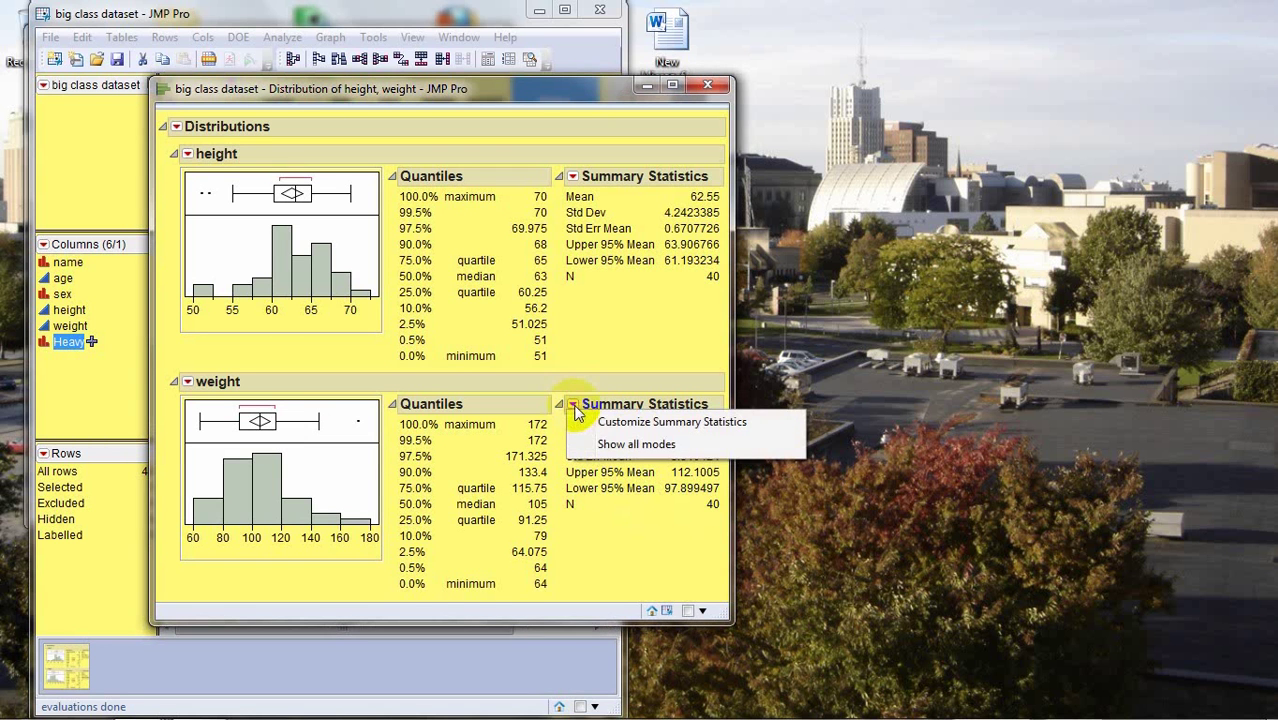
pyautogui.click(607, 424)
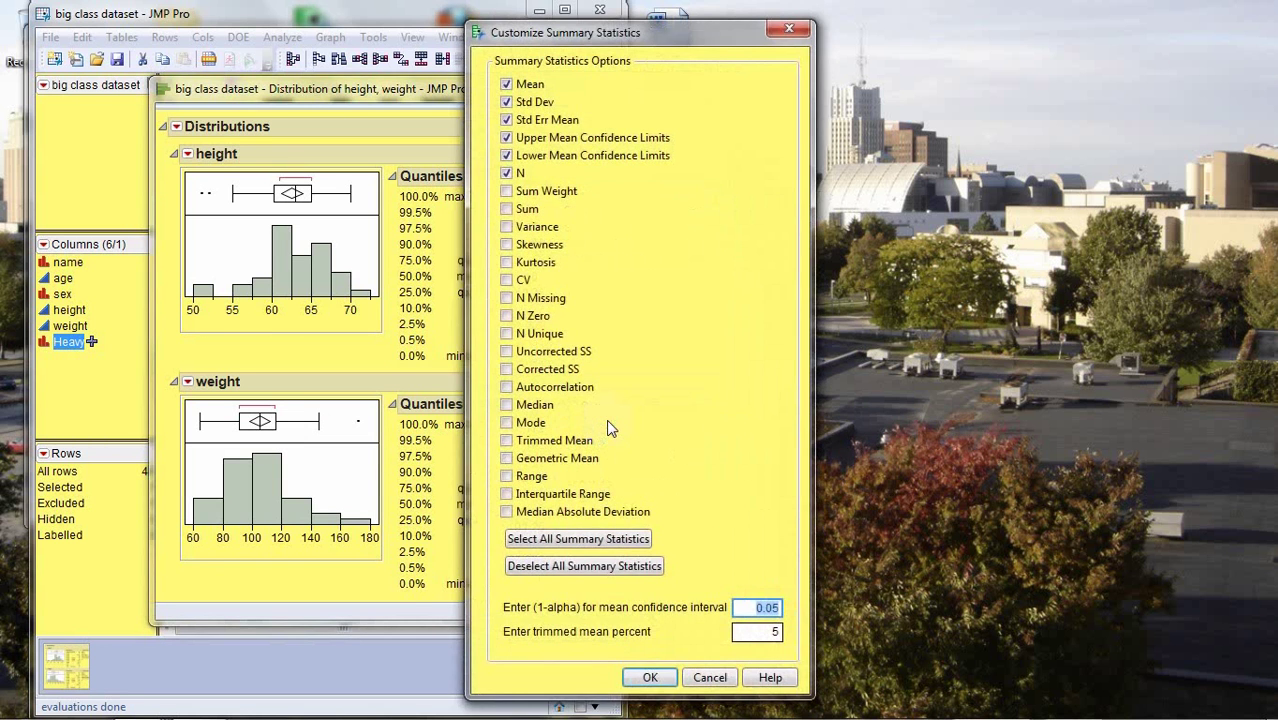
pyautogui.click(507, 173)
pyautogui.click(507, 156)
pyautogui.click(507, 138)
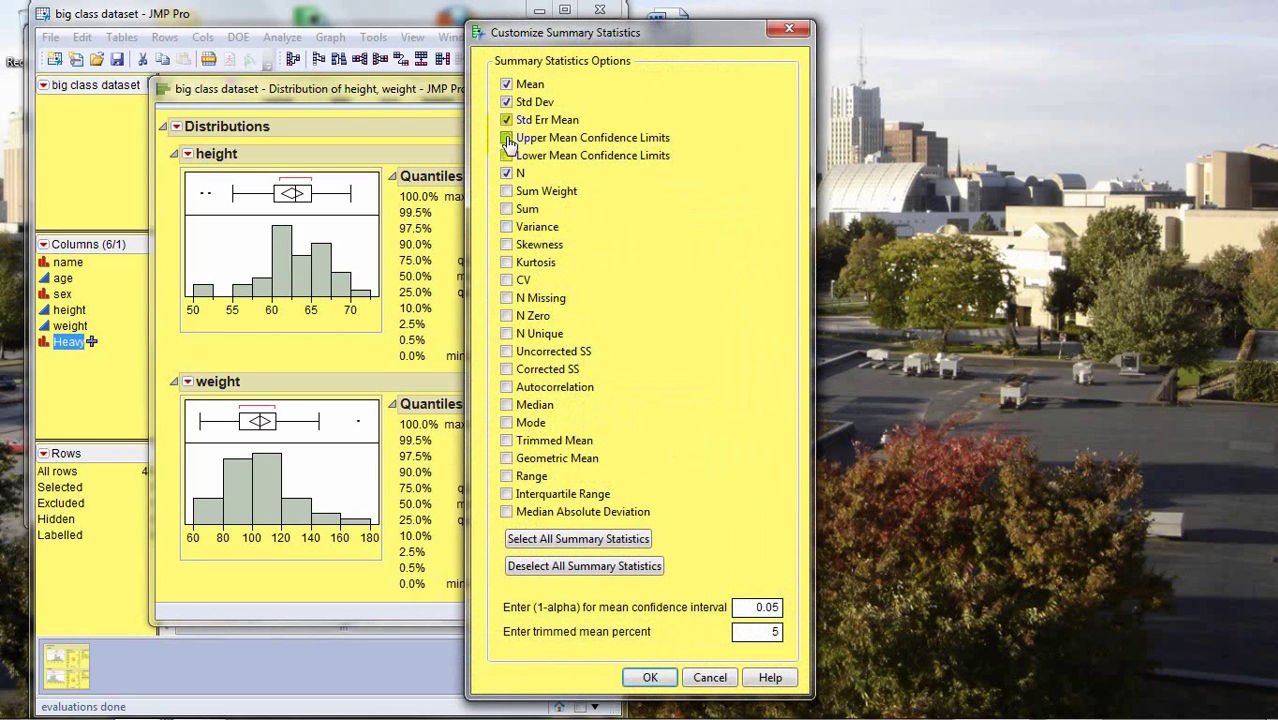
pyautogui.click(507, 406)
pyautogui.click(507, 424)
pyautogui.click(507, 495)
pyautogui.click(651, 678)
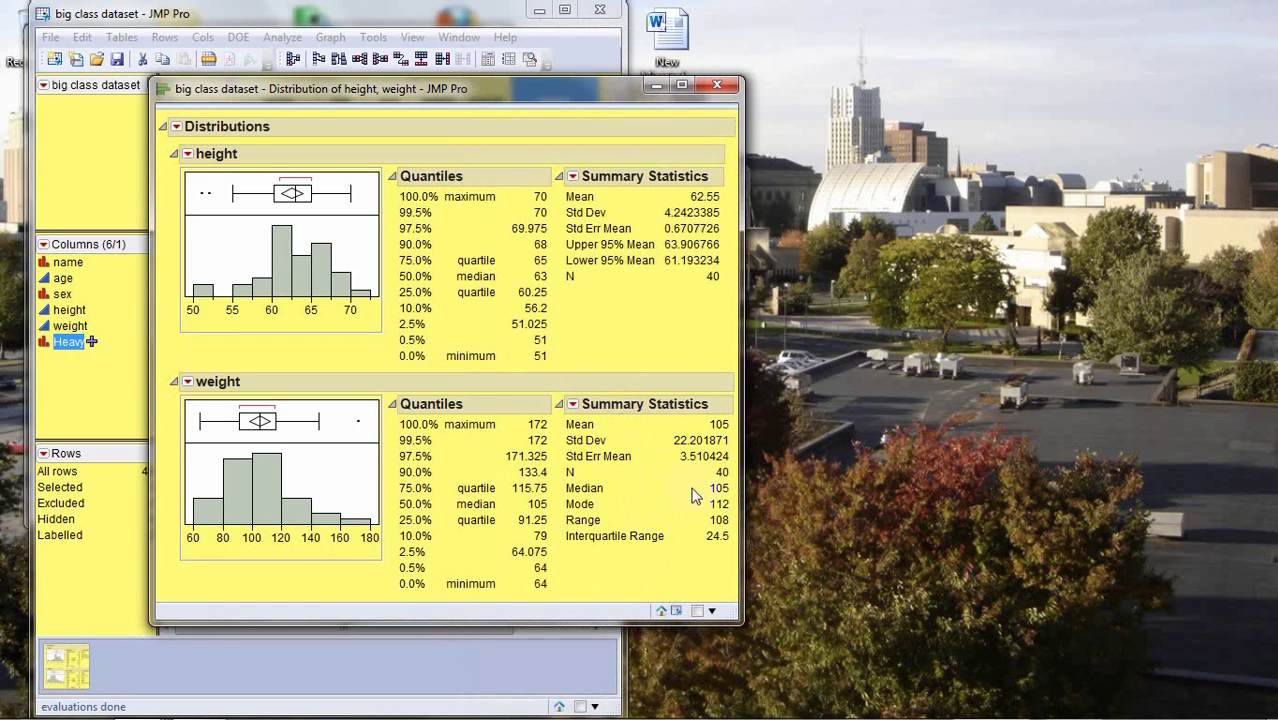
pyautogui.moveTo(697, 495); pyautogui.dragTo(716, 508)
# Step: Save the Distributions analysis as a script in the data table, then close the report
pyautogui.moveTo(696, 520)
pyautogui.click(522, 688)
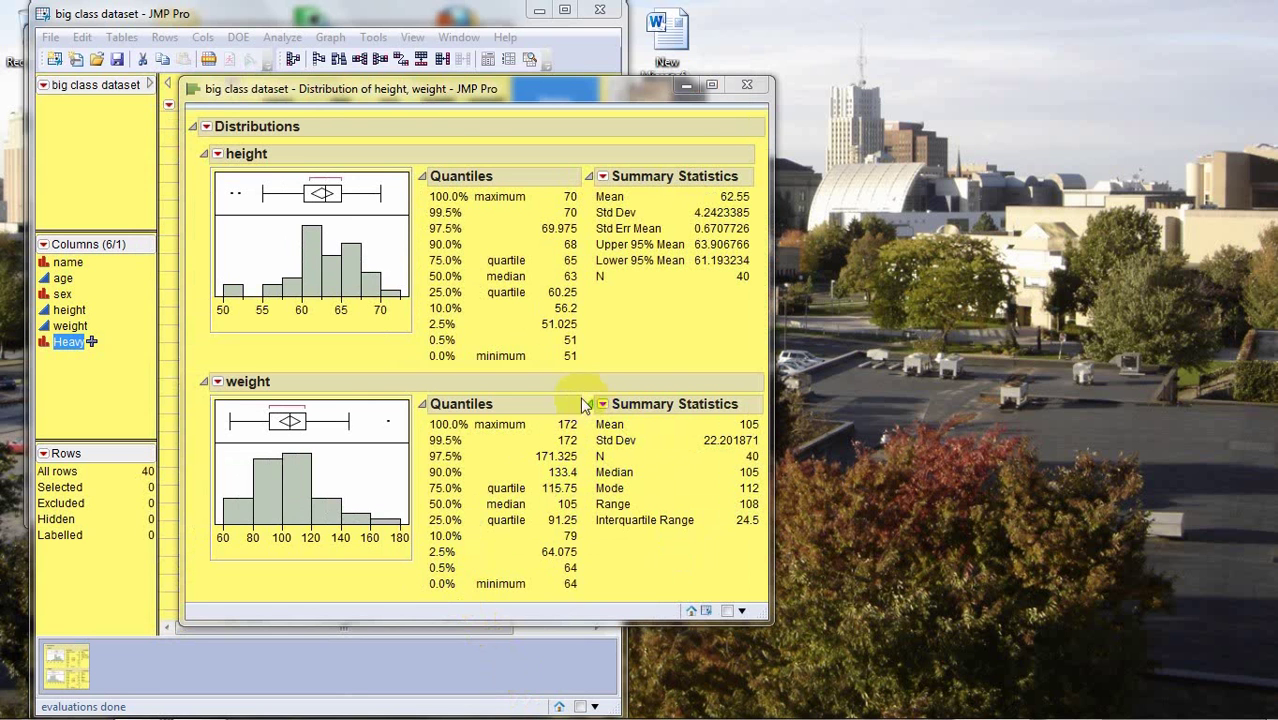
pyautogui.click(307, 226)
pyautogui.click(207, 128)
pyautogui.click(207, 128)
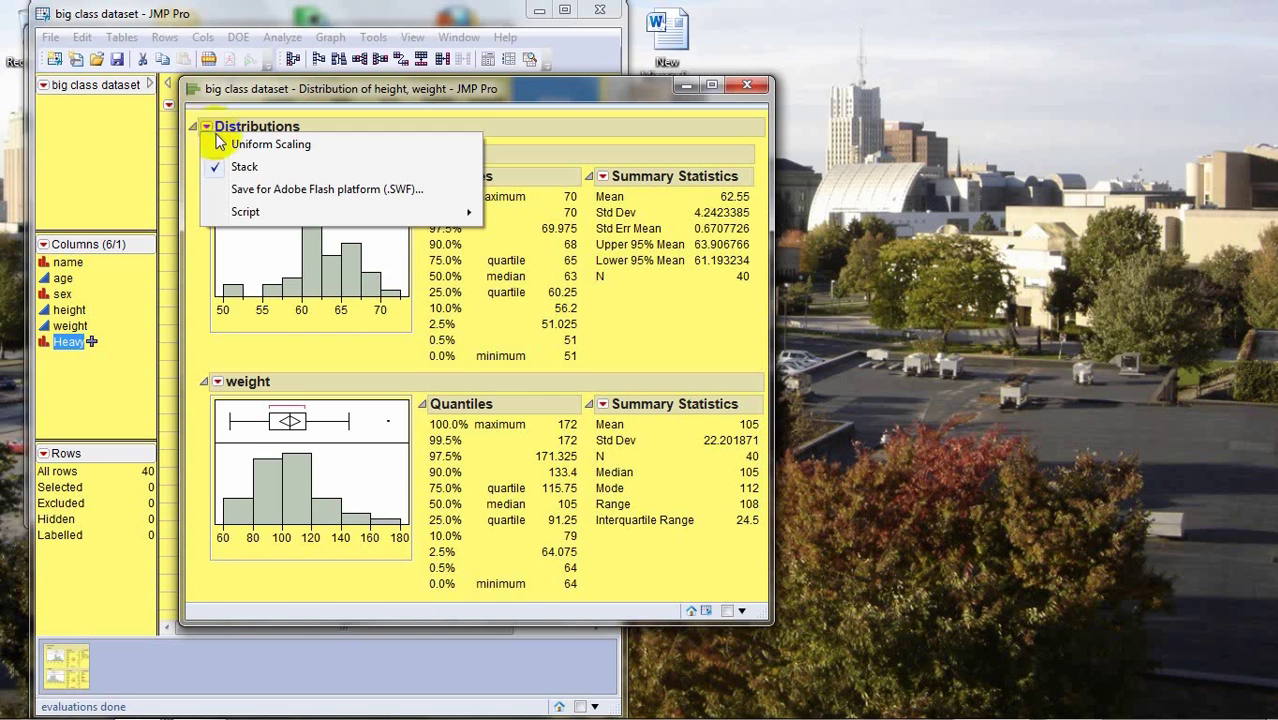
pyautogui.moveTo(258, 211)
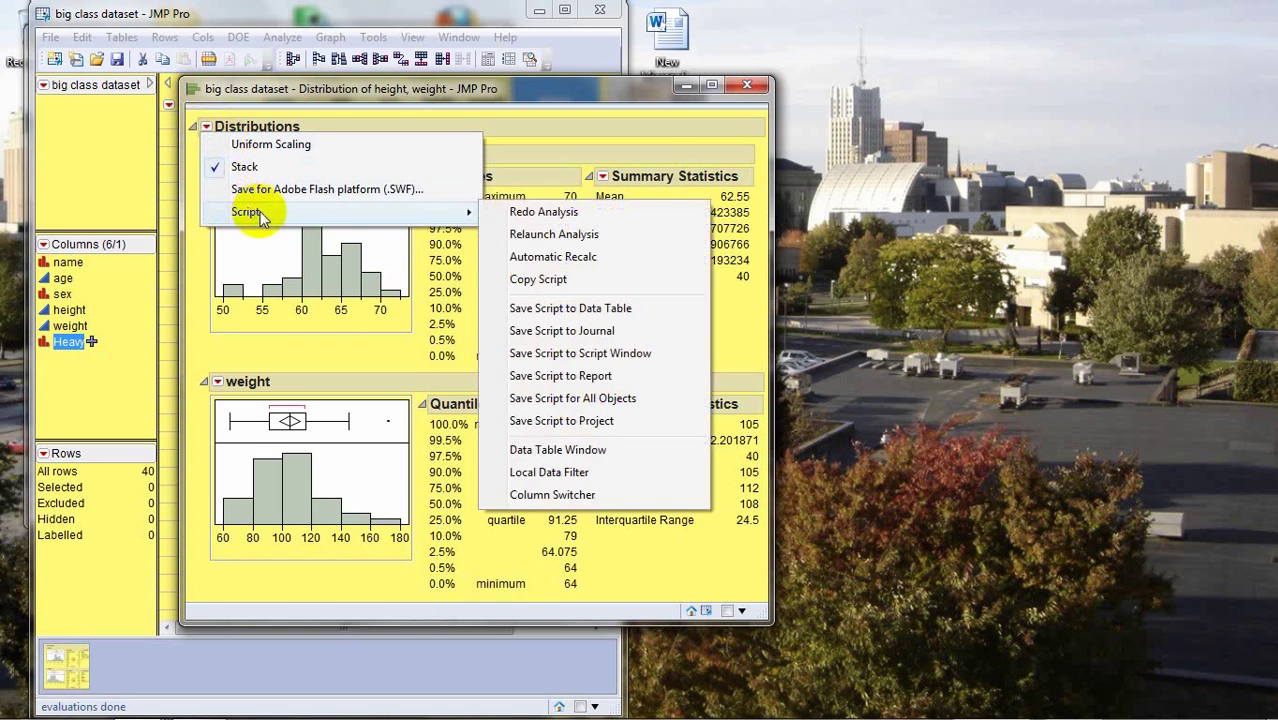
pyautogui.click(545, 312)
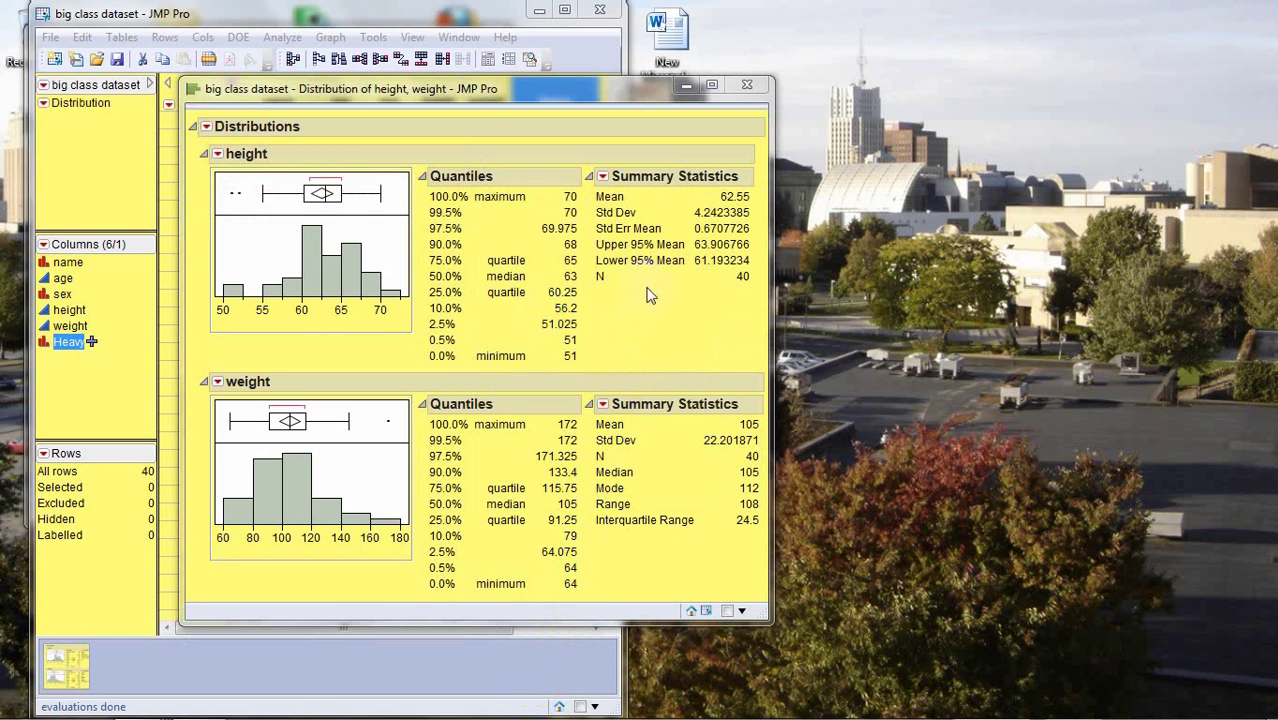
pyautogui.click(748, 88)
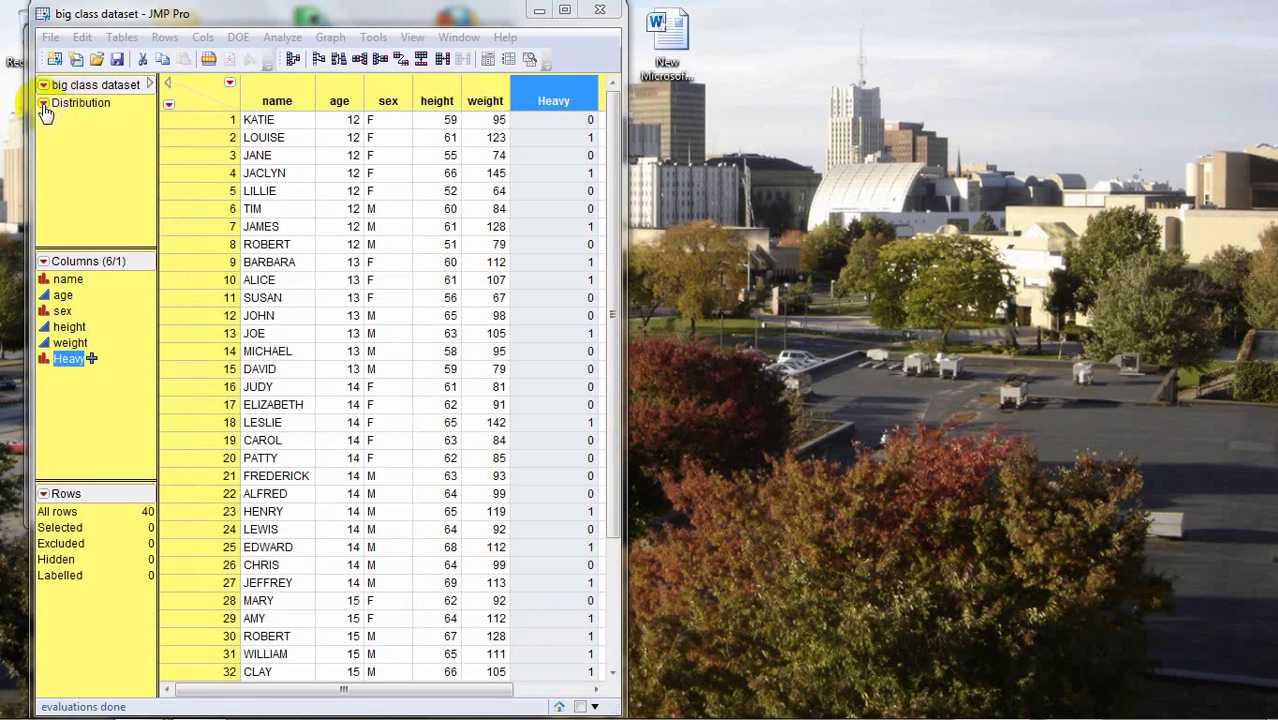
# Step: Open the table's saved Distribution script in the script editor
pyautogui.click(42, 104)
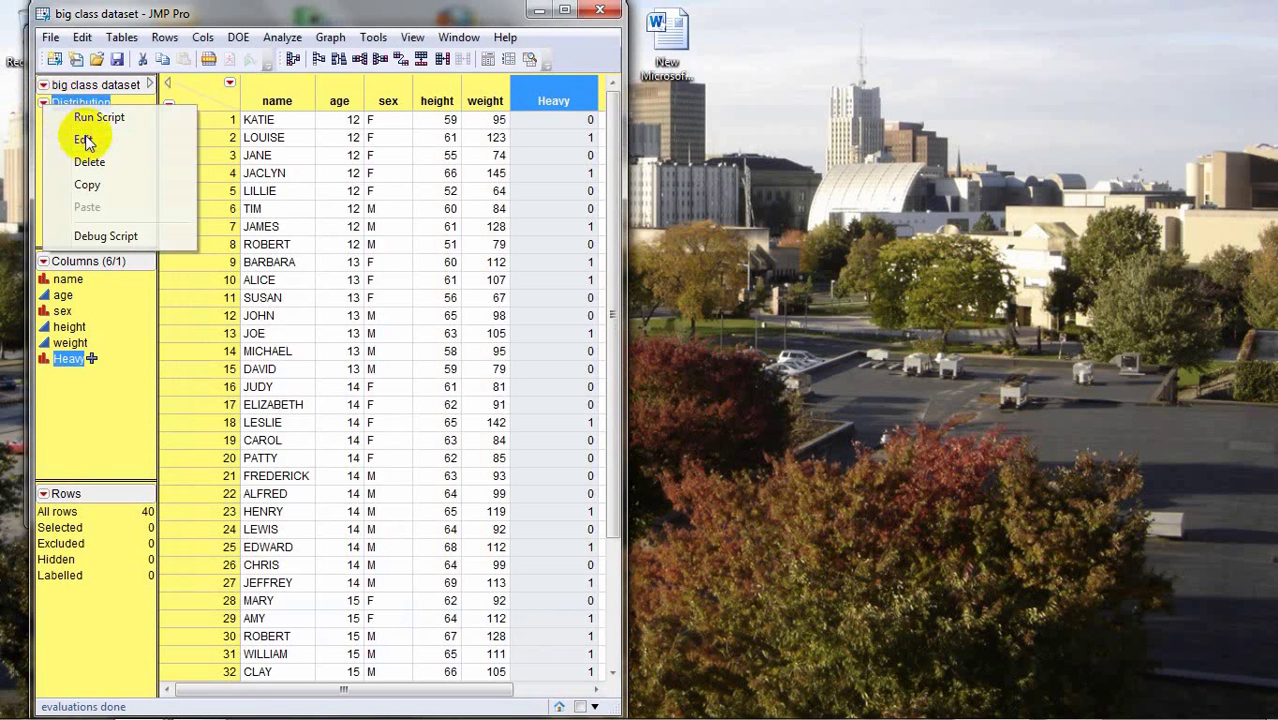
pyautogui.click(85, 140)
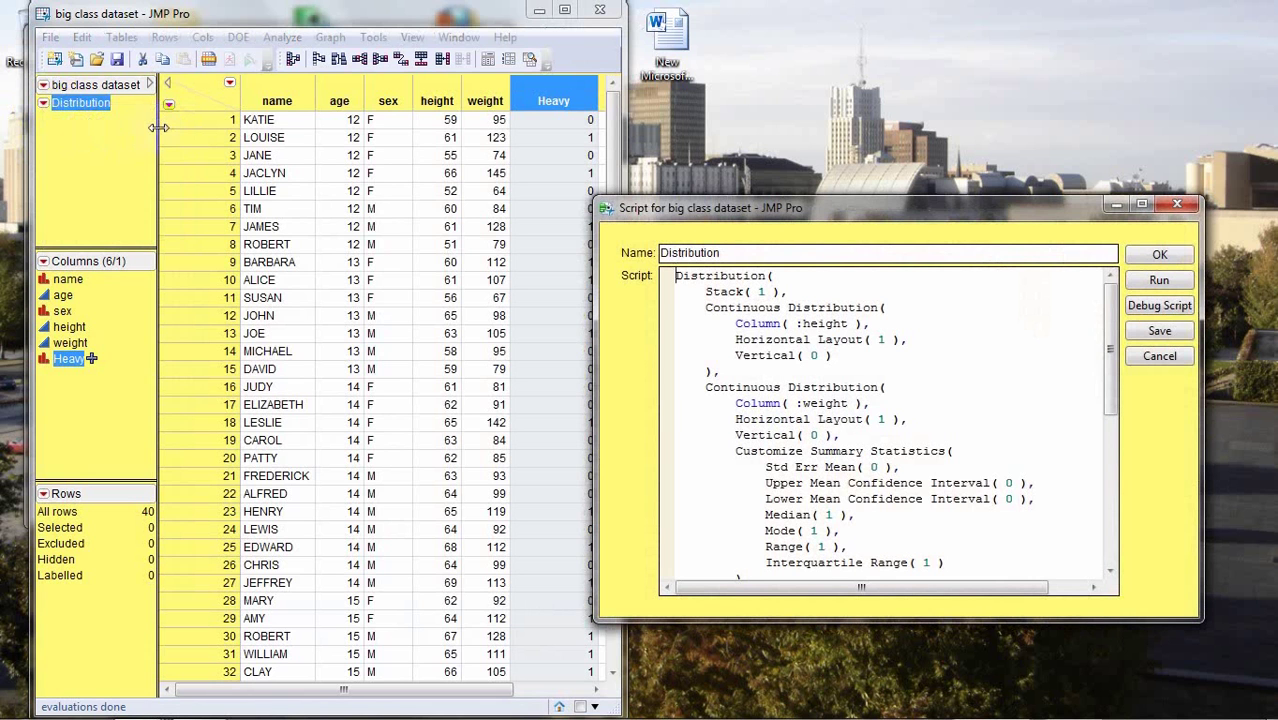
# Step: Replace the script's name with 'My Excting First JMP script'
pyautogui.doubleClick(695, 252)
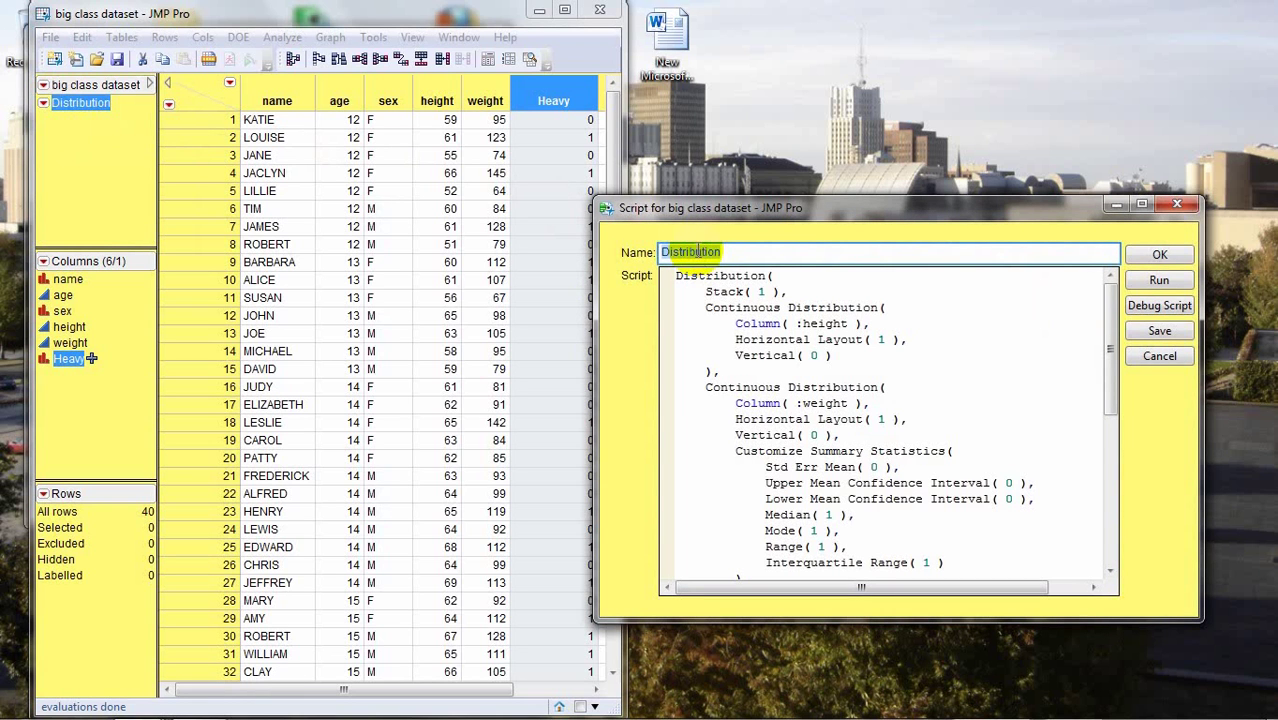
pyautogui.write('My Excting Firs')
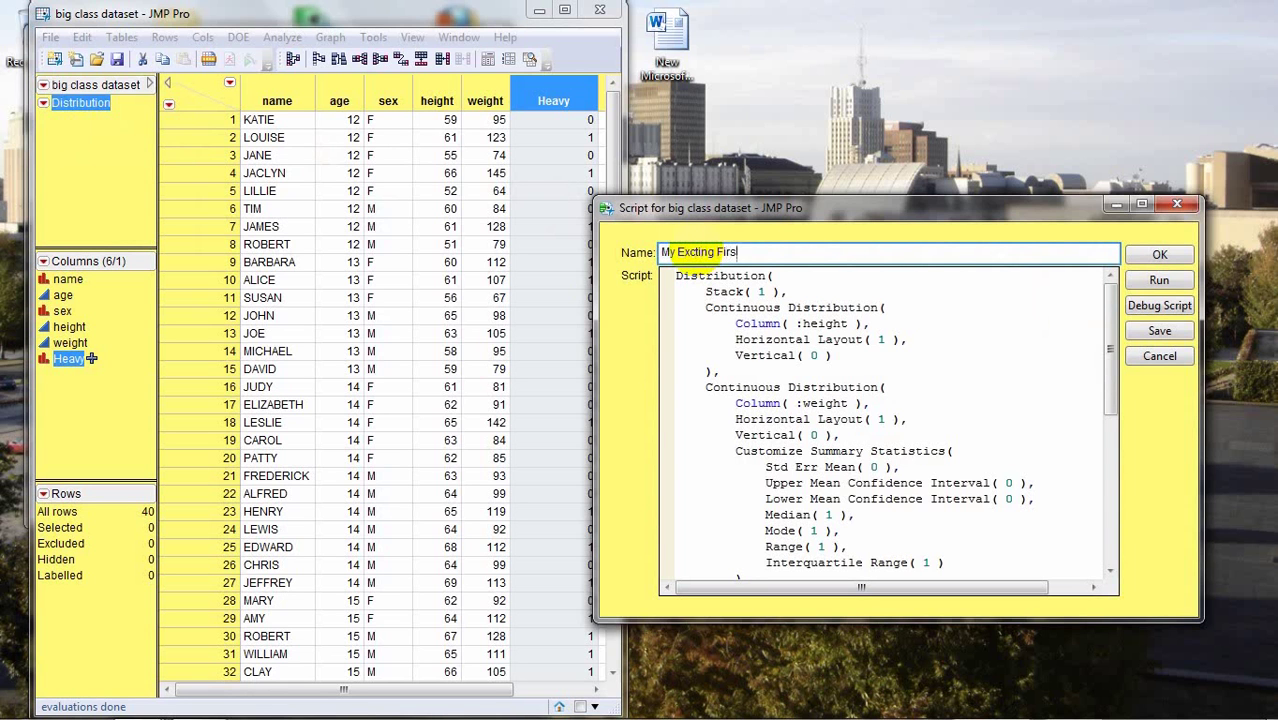
pyautogui.write('t JMP script')
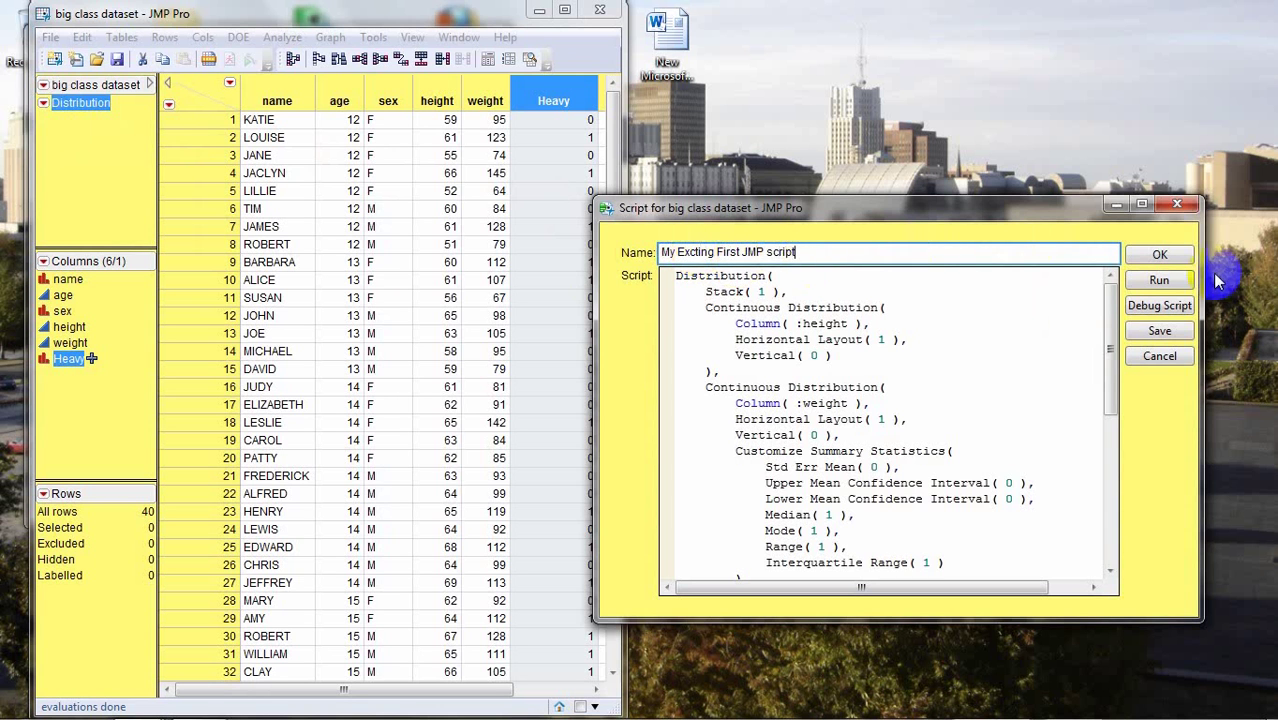
# Step: Confirm the new script name and show the renamed script's action menu
pyautogui.click(1159, 255)
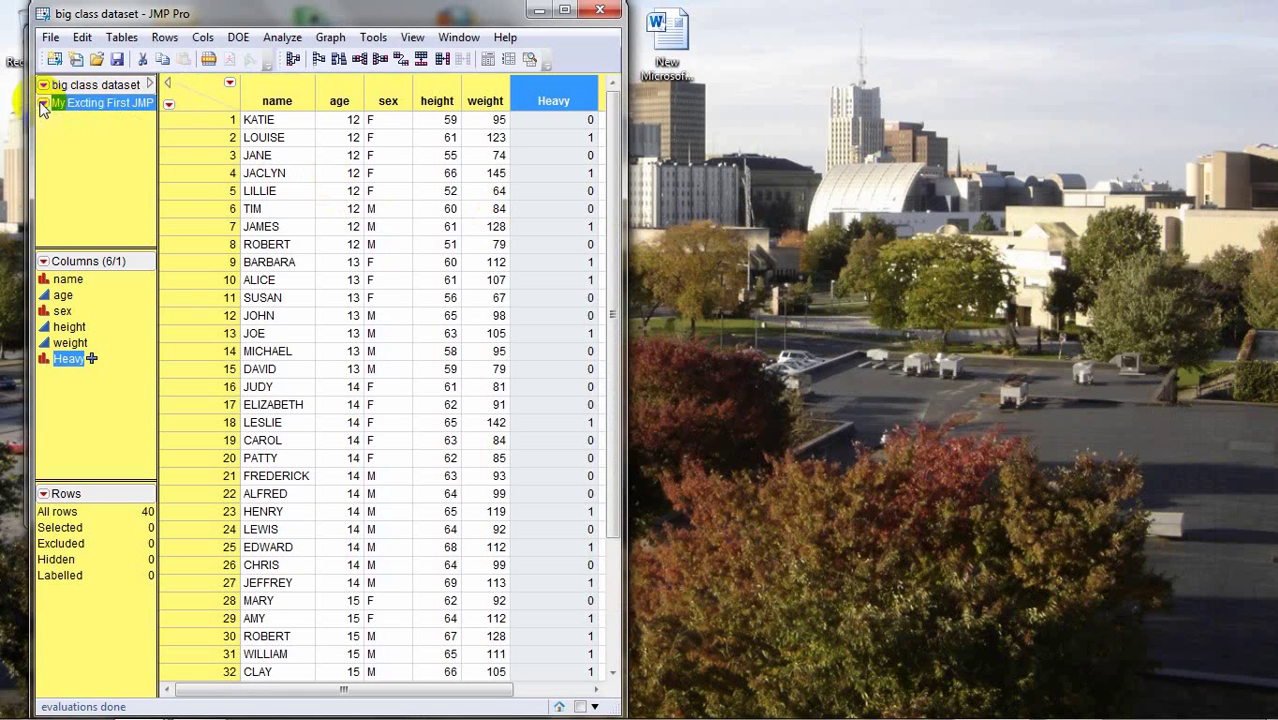
pyautogui.click(43, 108)
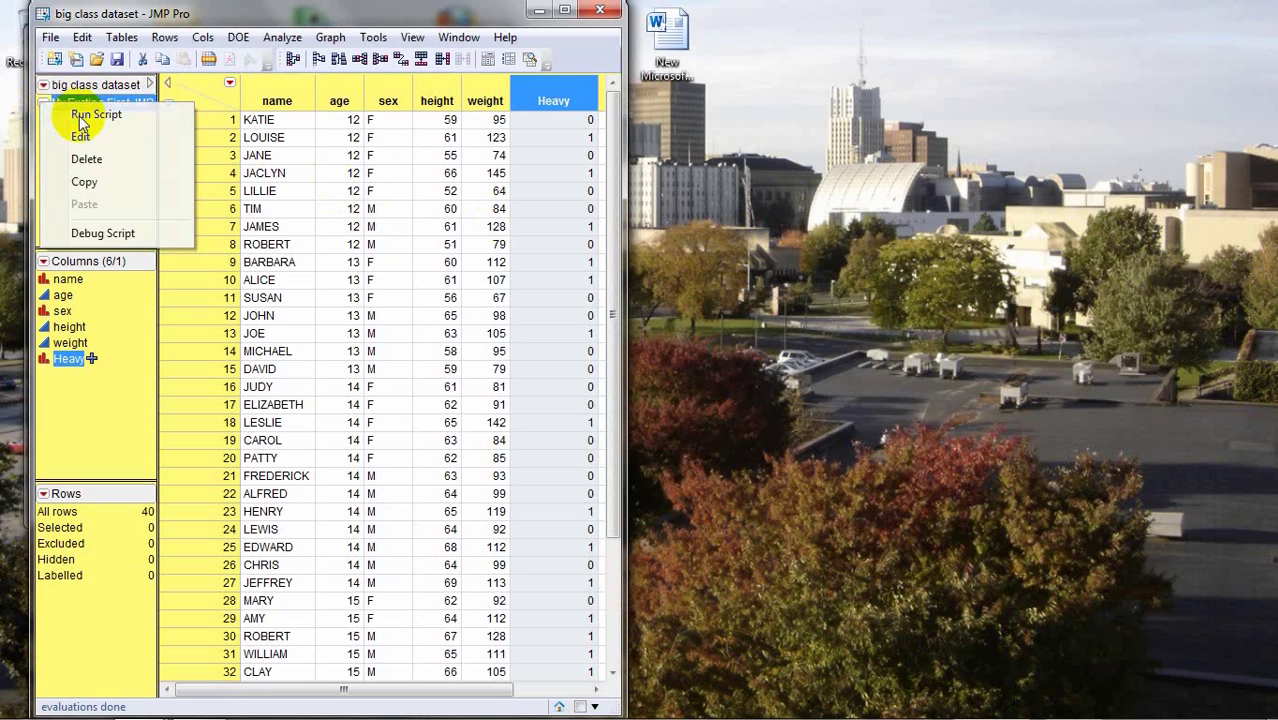
# Step: Run the renamed script and select only the weight analysis in the Distribution report
pyautogui.click(80, 115)
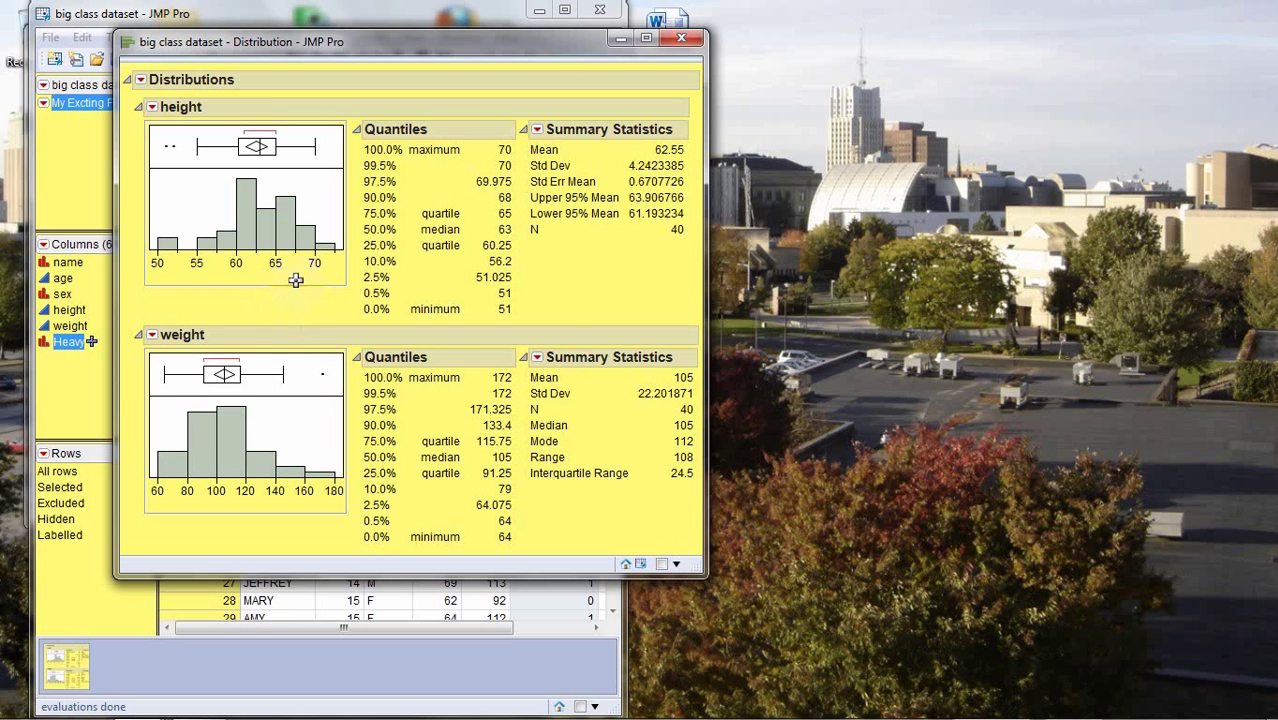
pyautogui.click(175, 78)
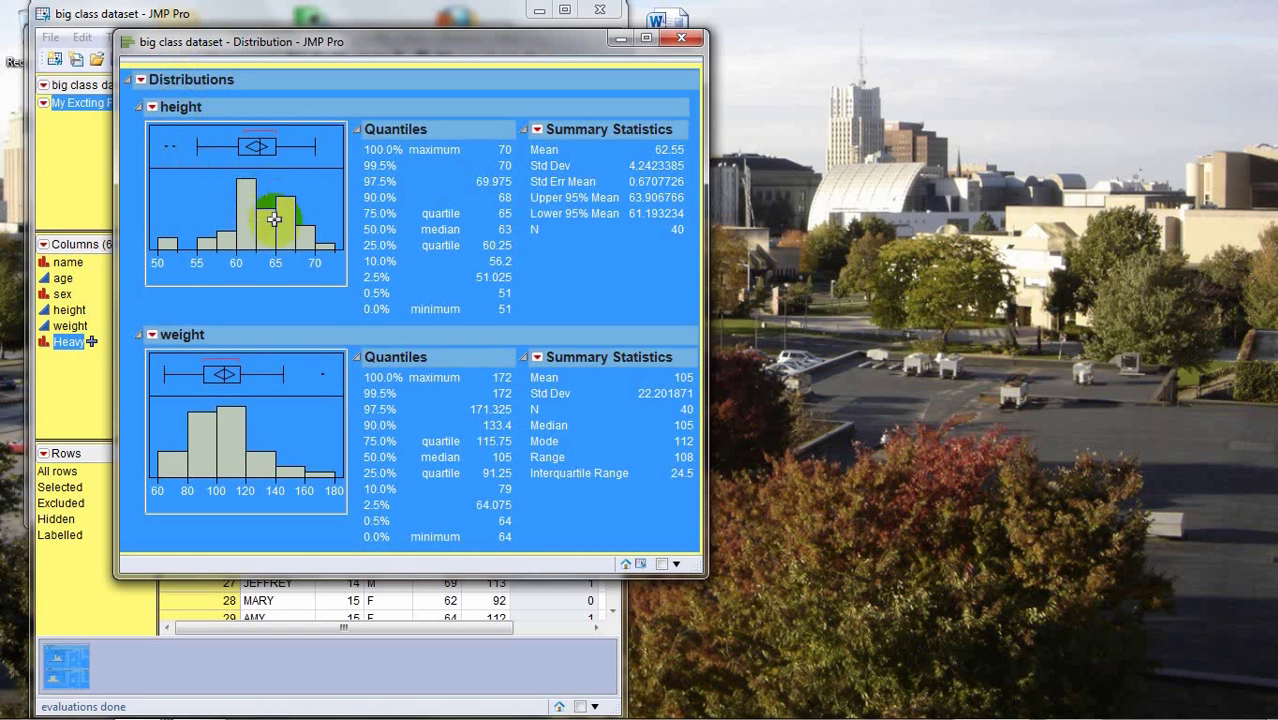
pyautogui.click(313, 322)
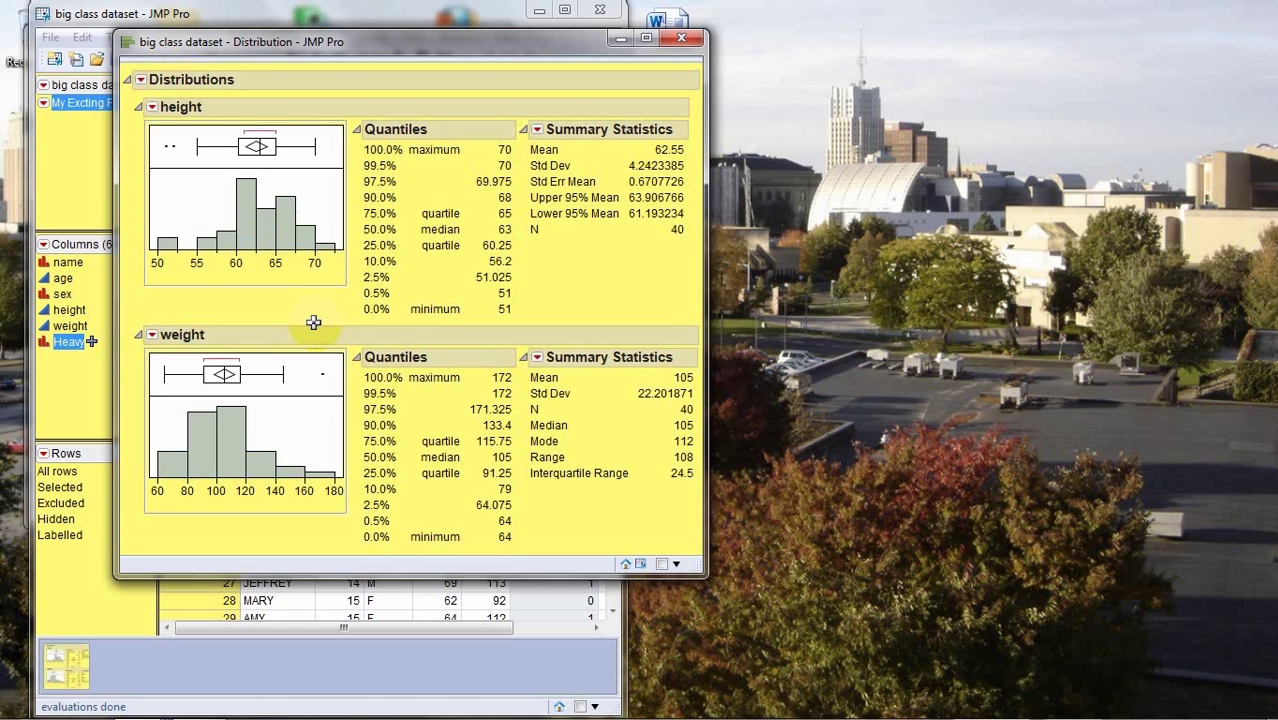
pyautogui.click(199, 336)
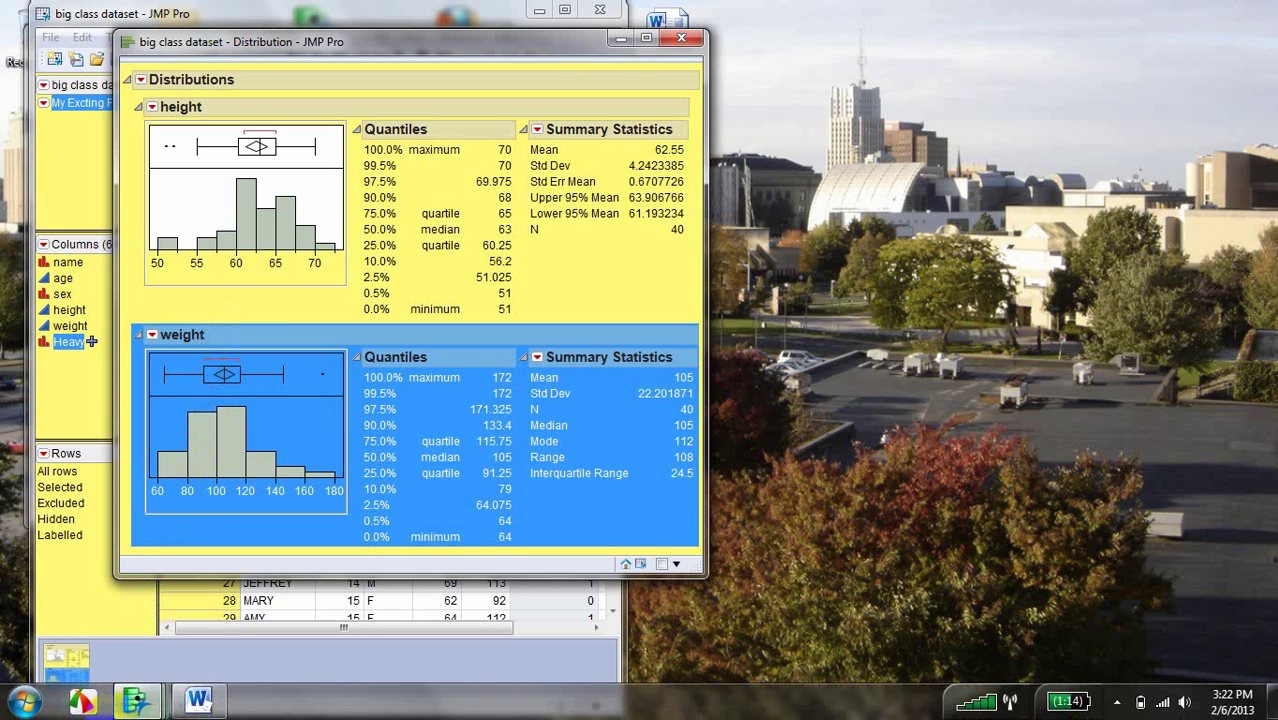
# Step: Paste the copied weight report into the blank Word document
pyautogui.moveTo(135, 707)
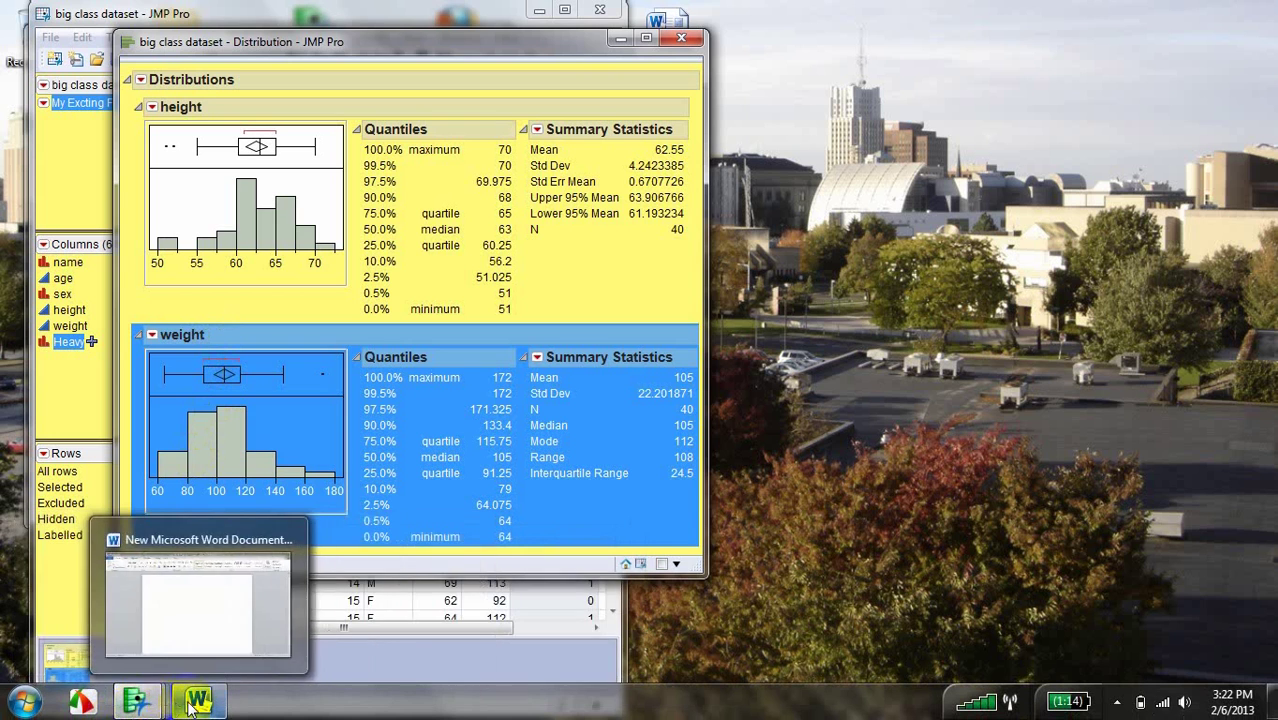
pyautogui.click(197, 701)
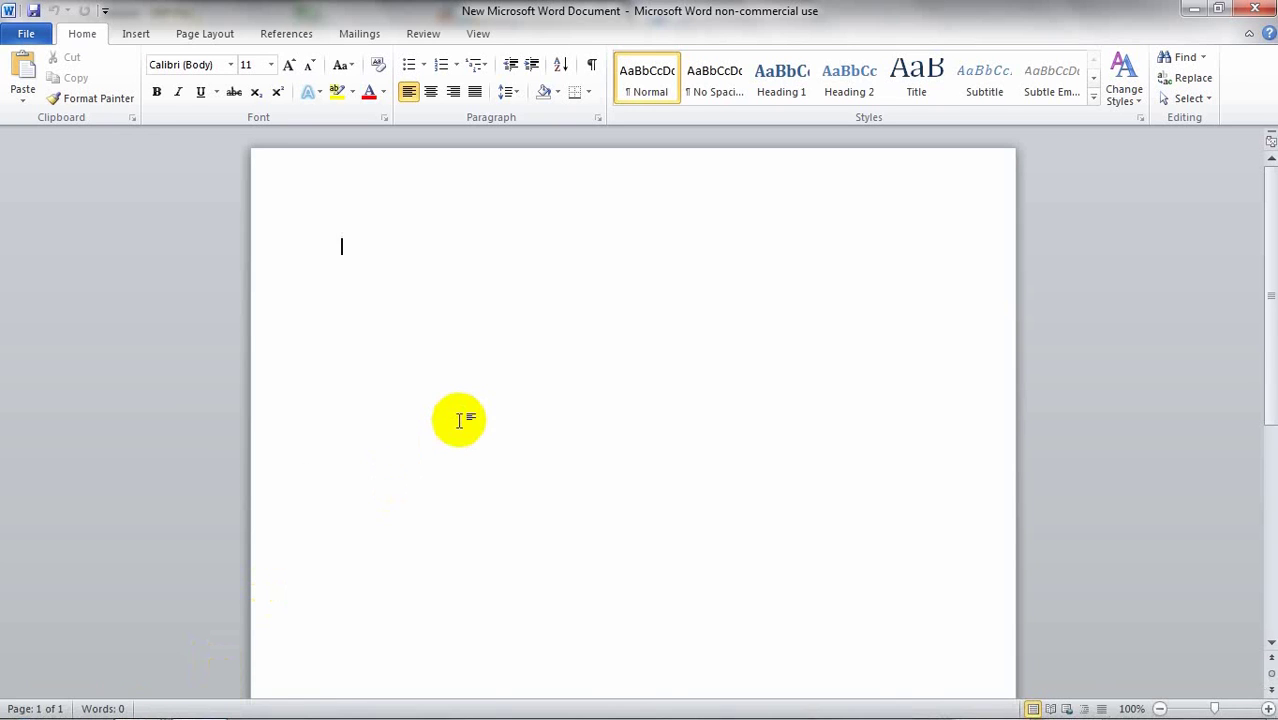
pyautogui.hotkey('ctrl', 'v')
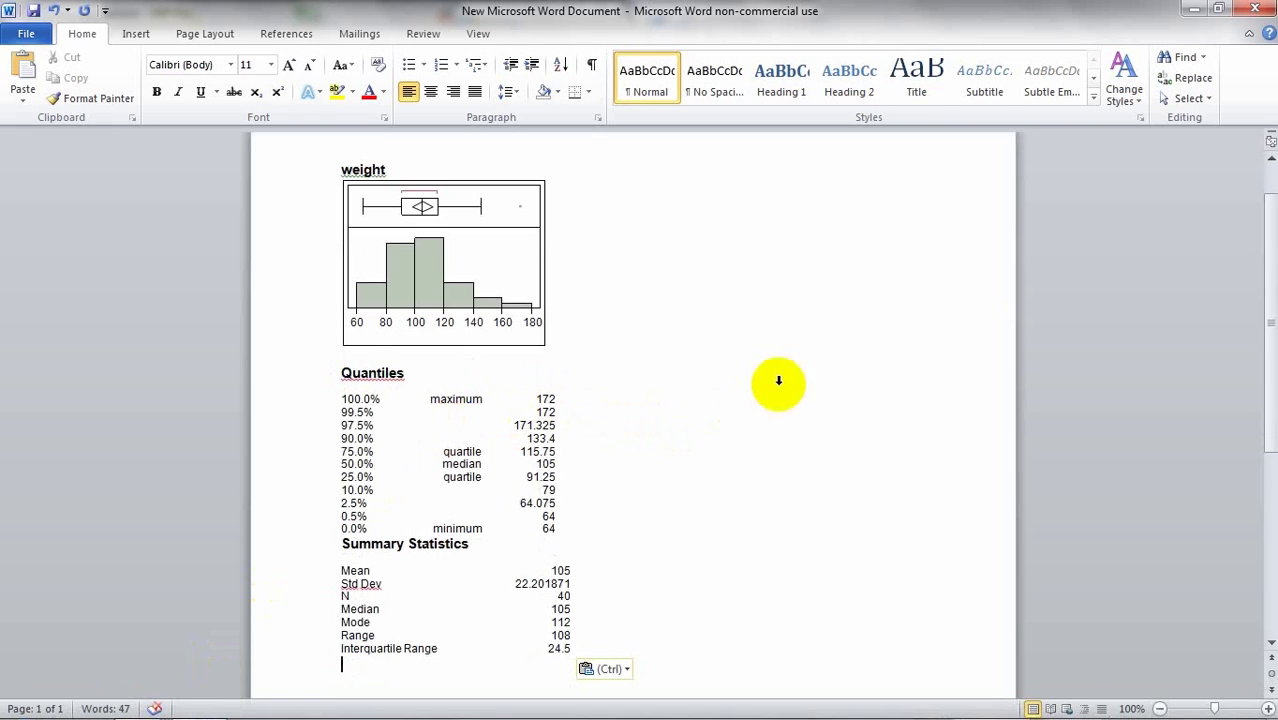
# Step: Return to JMP and close the Distributions report window
pyautogui.click(1192, 14)
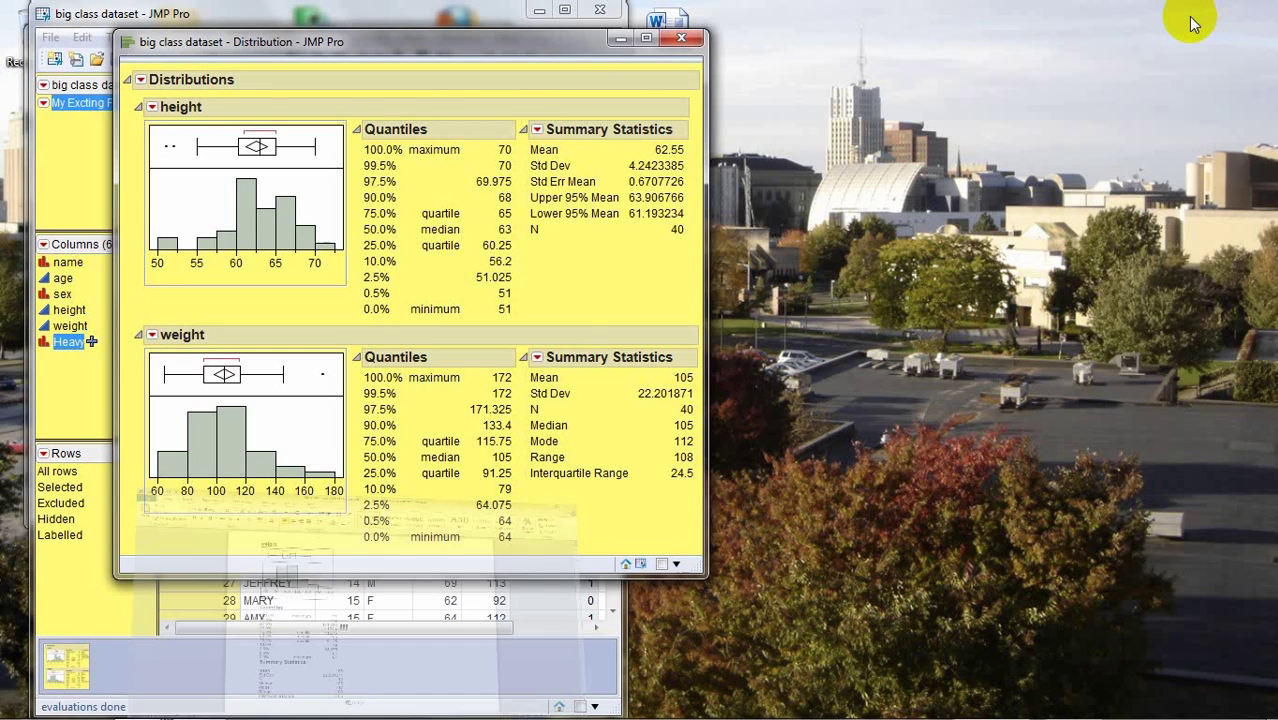
pyautogui.moveTo(181, 50); pyautogui.dragTo(262, 80)
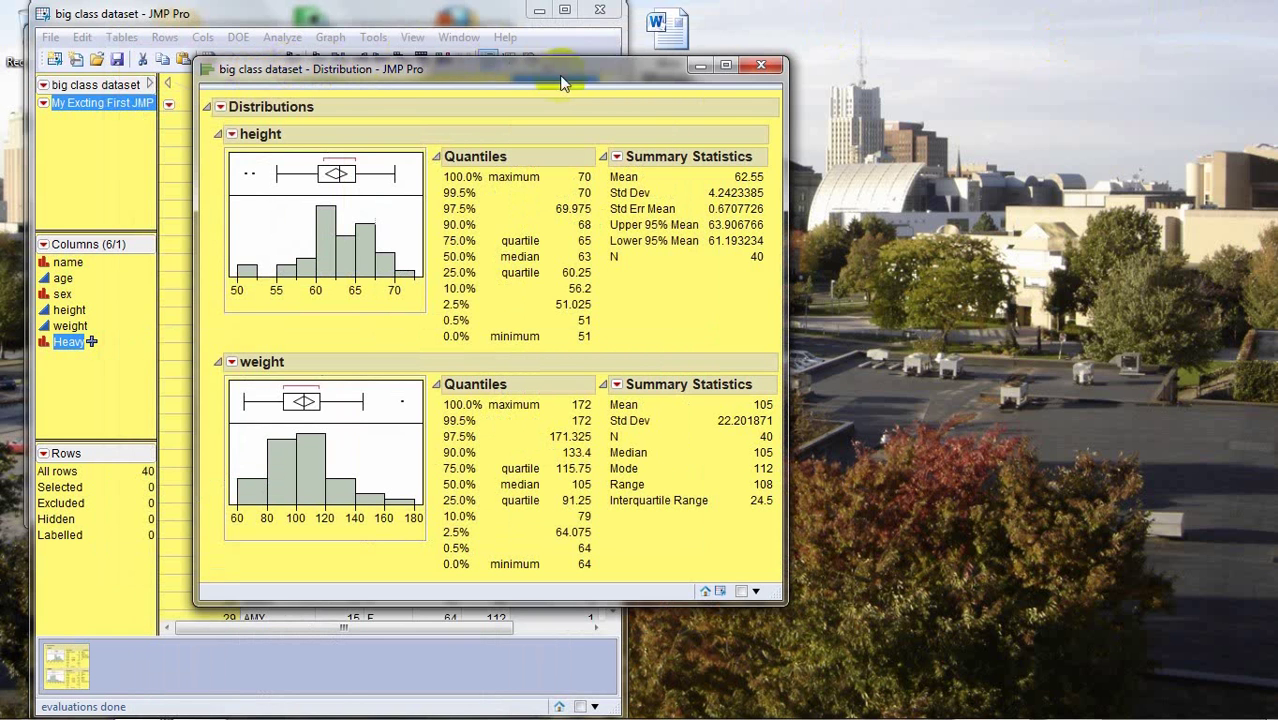
pyautogui.click(762, 68)
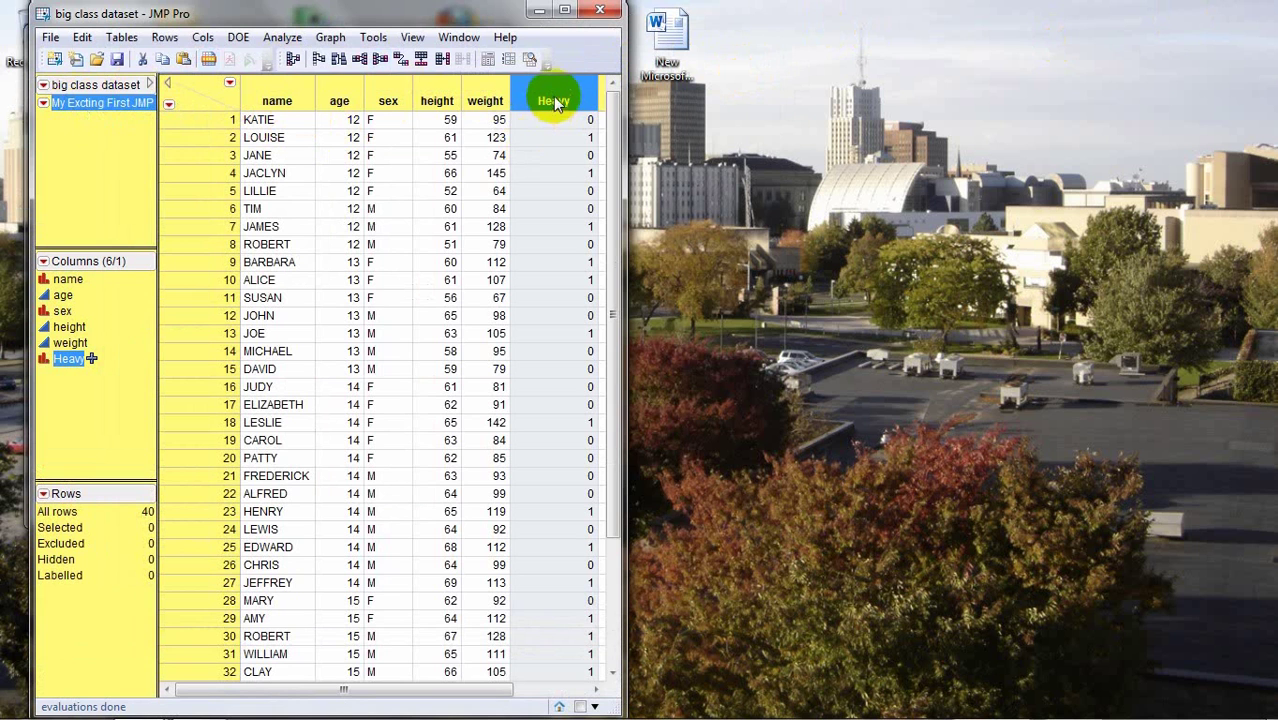
pyautogui.click(94, 108)
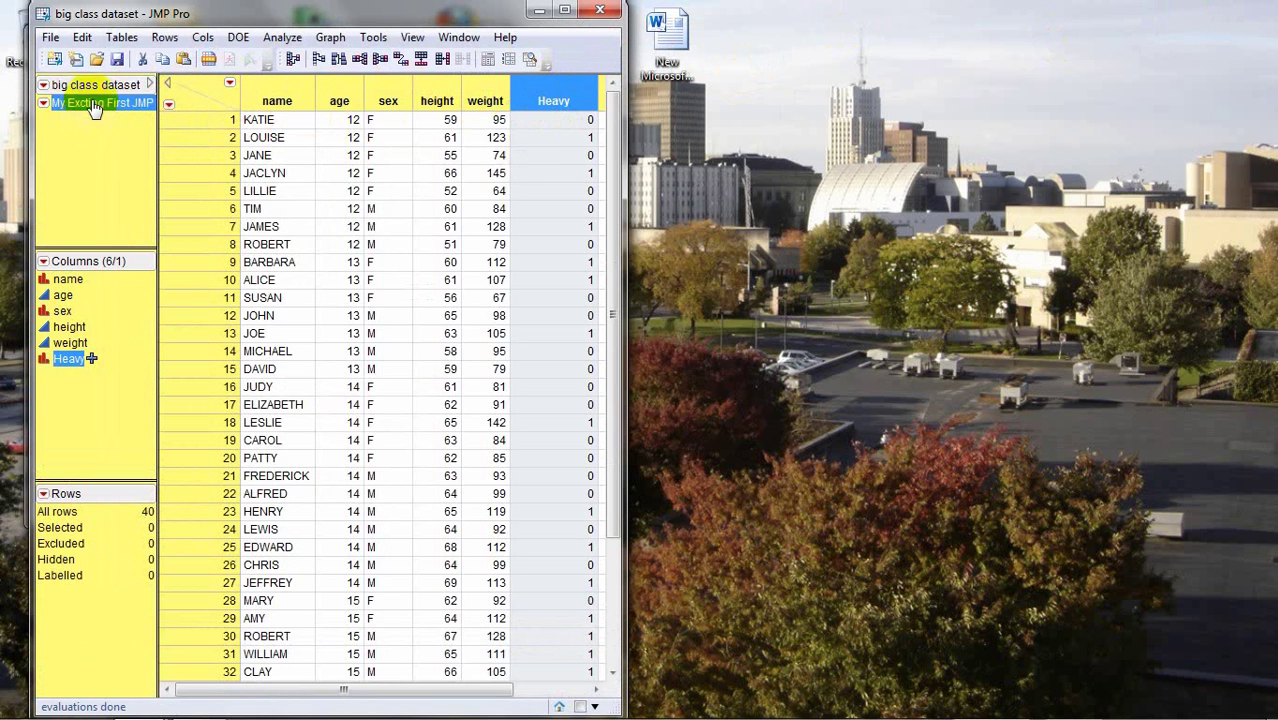
# Step: Save the data table under the name 'big class demo'
pyautogui.click(49, 38)
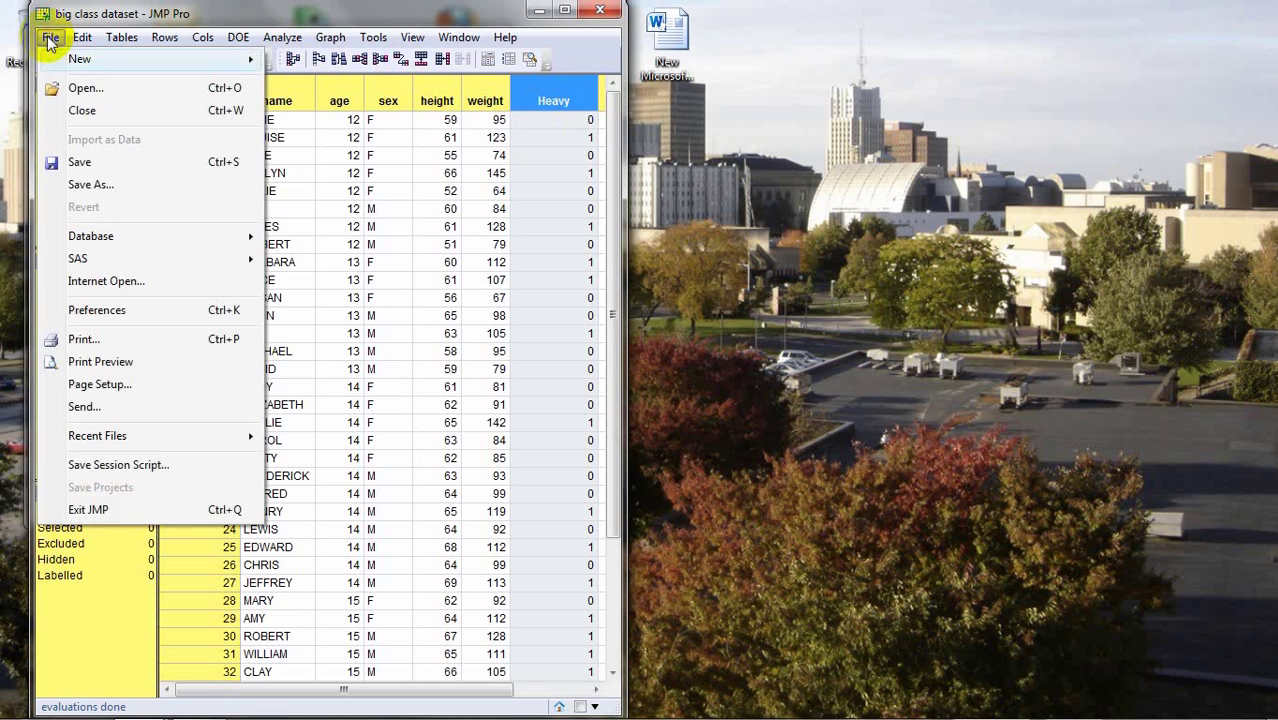
pyautogui.click(85, 165)
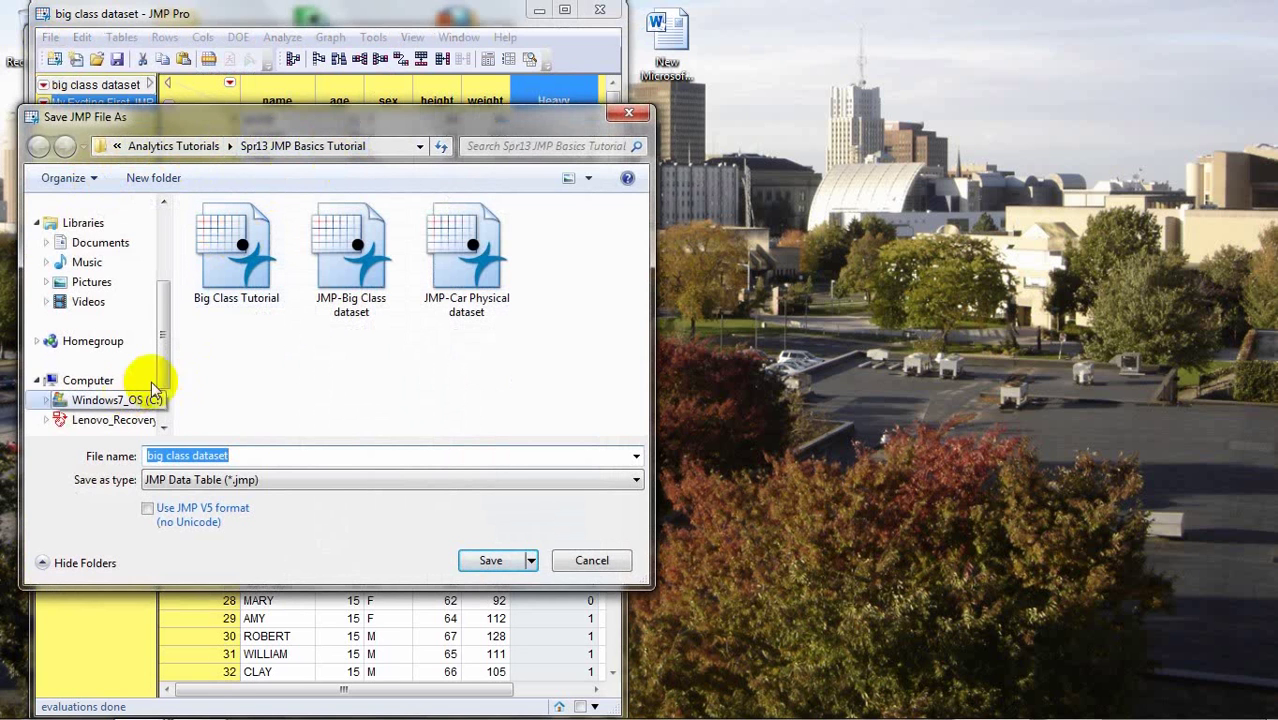
pyautogui.click(247, 455)
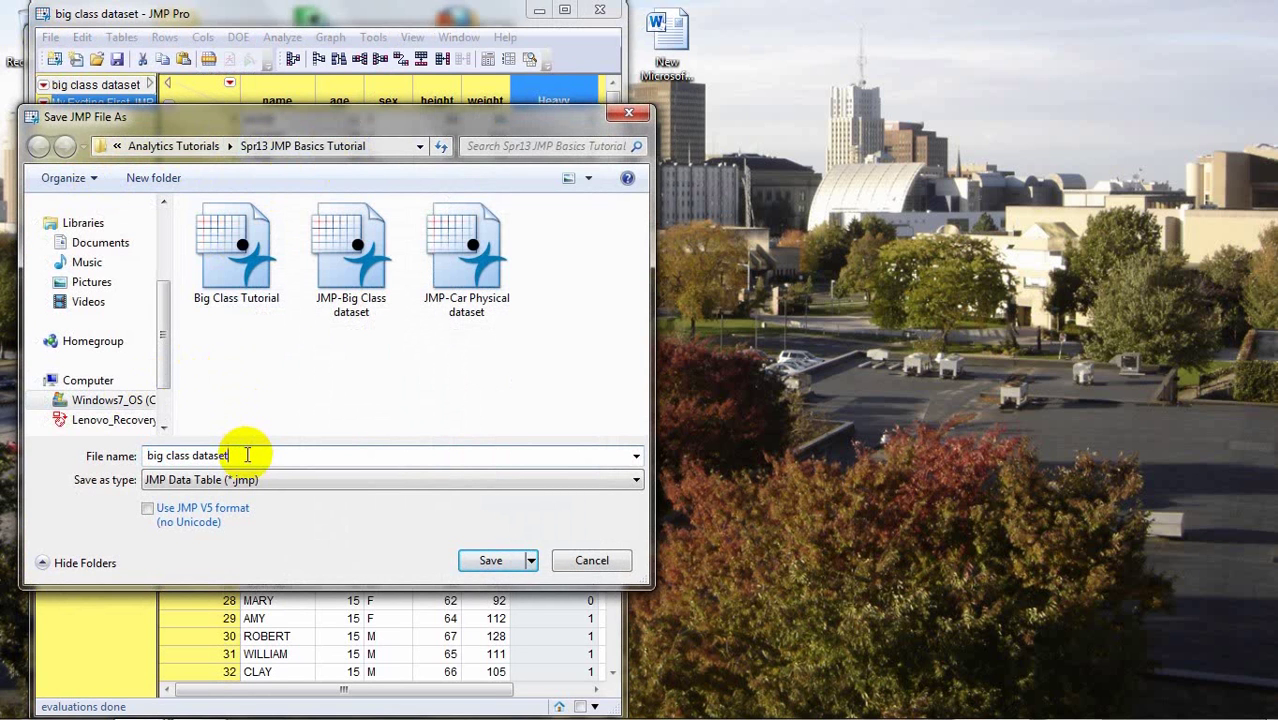
pyautogui.press('BackSpace')
pyautogui.press('BackSpace')
pyautogui.press('BackSpace')
pyautogui.press('BackSpace')
pyautogui.press('BackSpace')
pyautogui.press('BackSpace')
pyautogui.press('BackSpace')
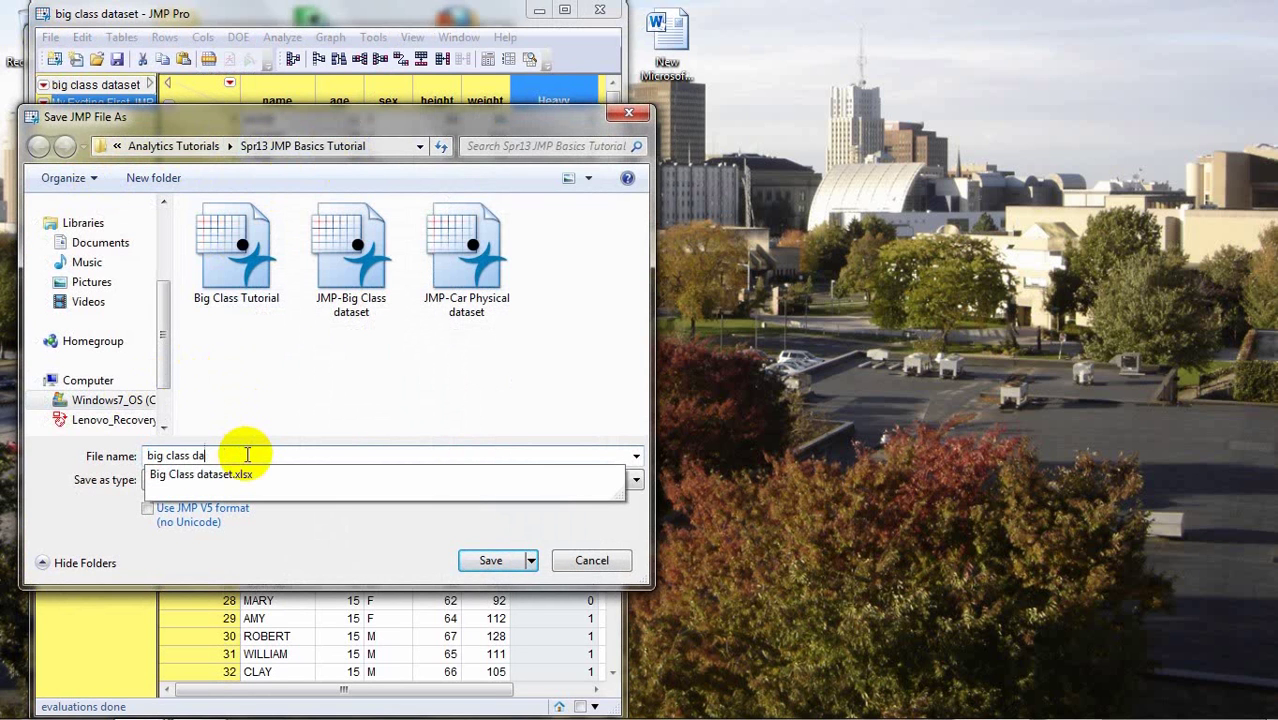
pyautogui.write('demo')
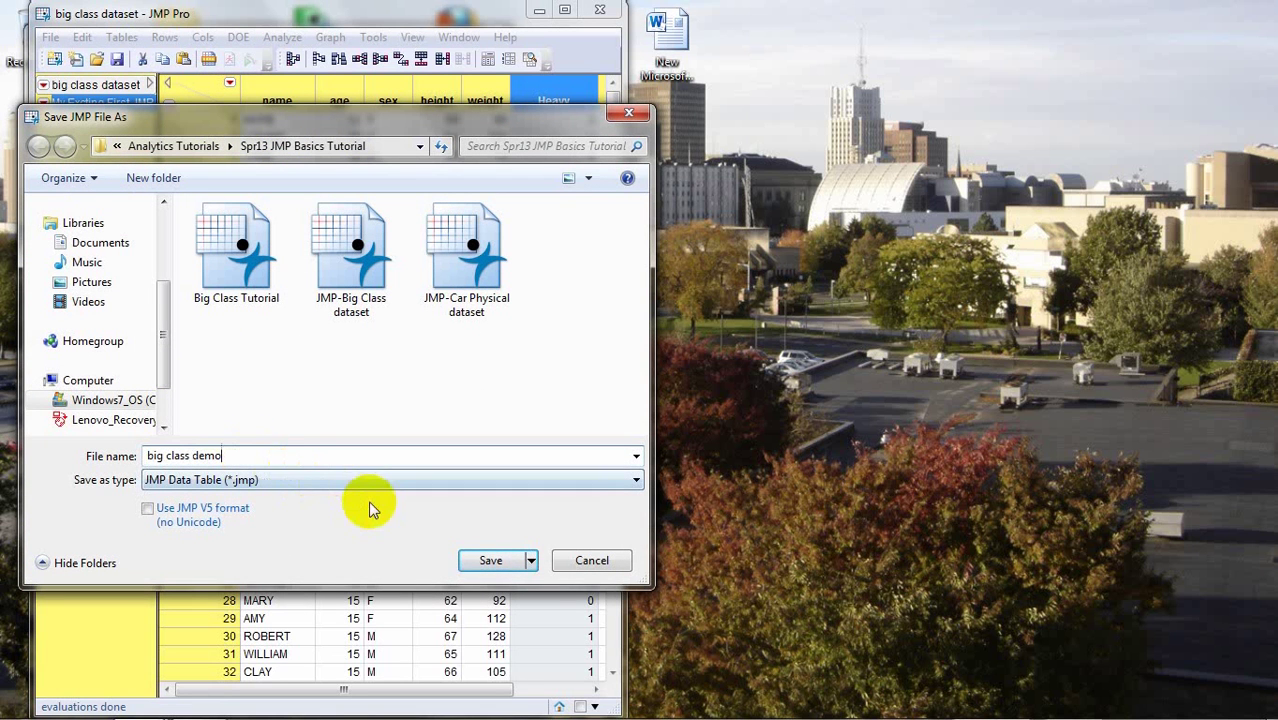
pyautogui.click(495, 557)
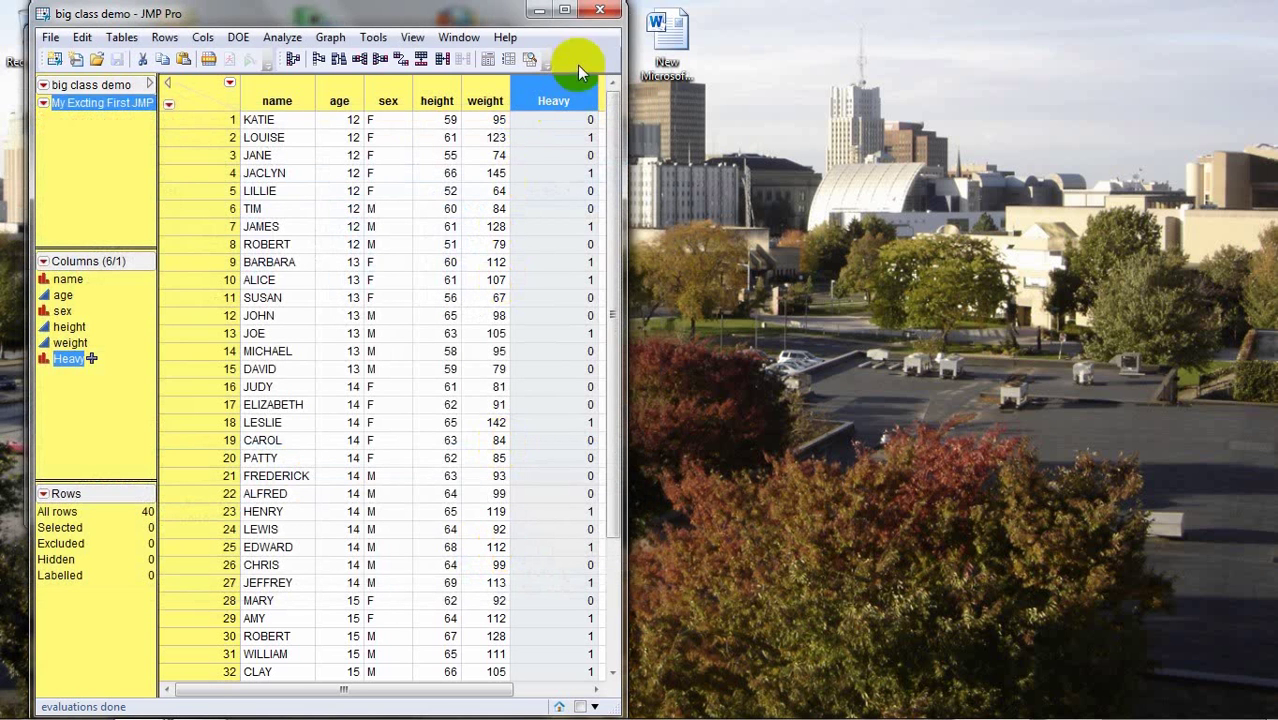
# Step: Close big class demo, reopen it from File > Open to verify, then close it again
pyautogui.click(600, 14)
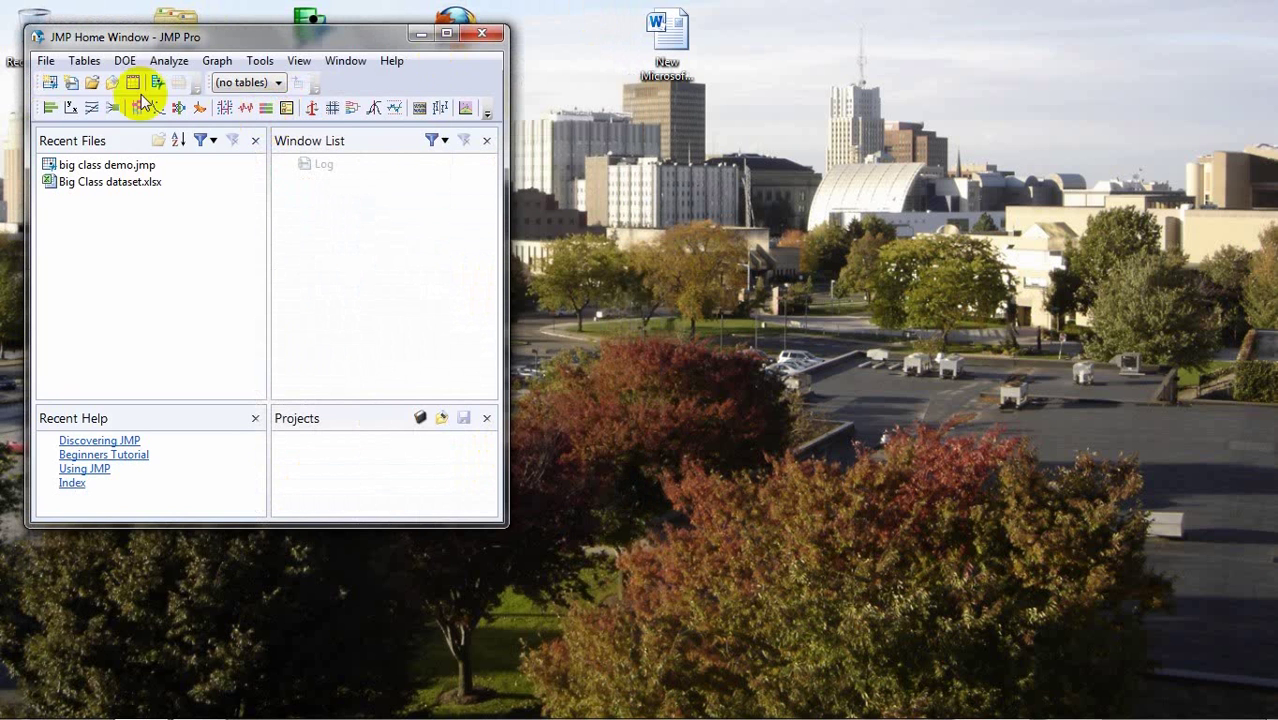
pyautogui.click(43, 61)
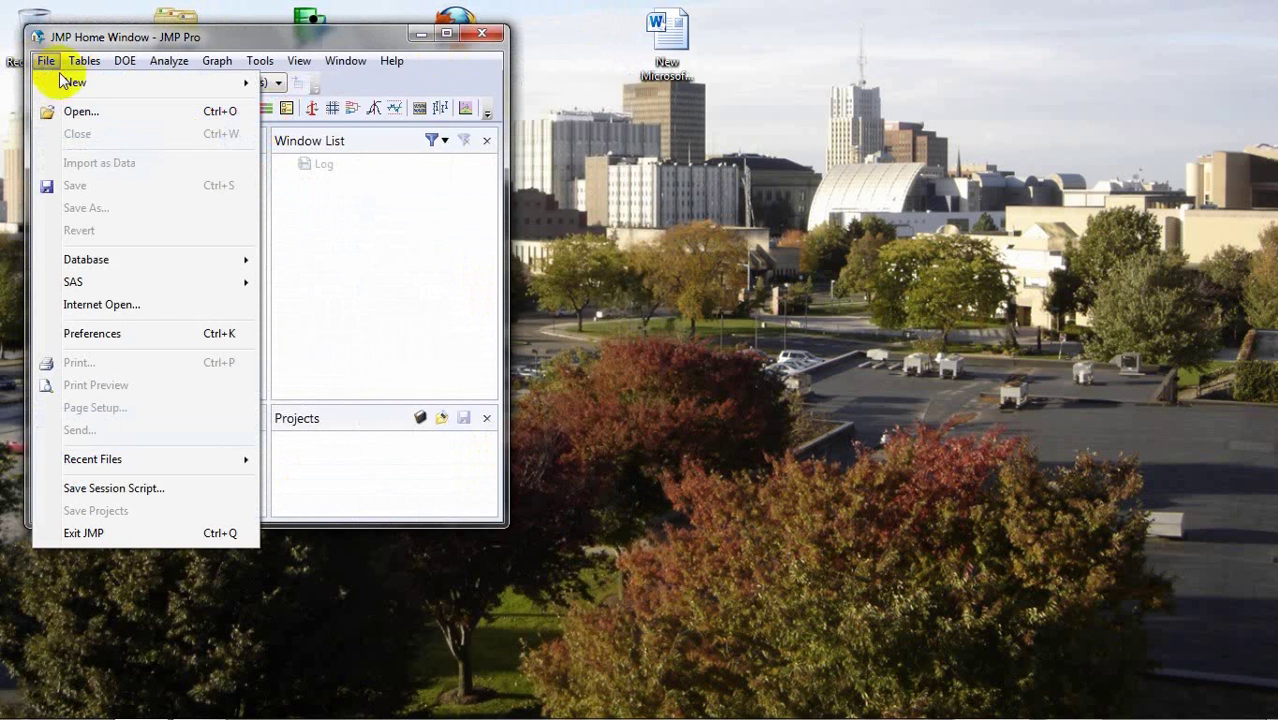
pyautogui.click(80, 111)
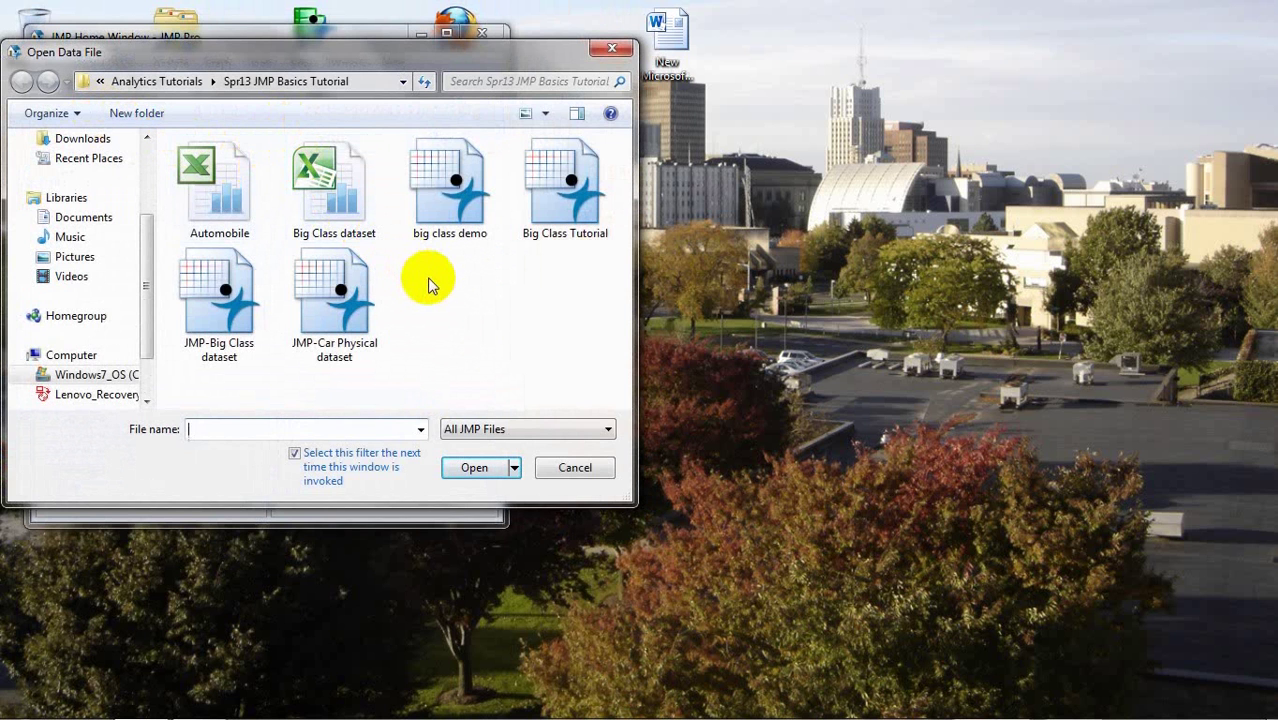
pyautogui.doubleClick(452, 195)
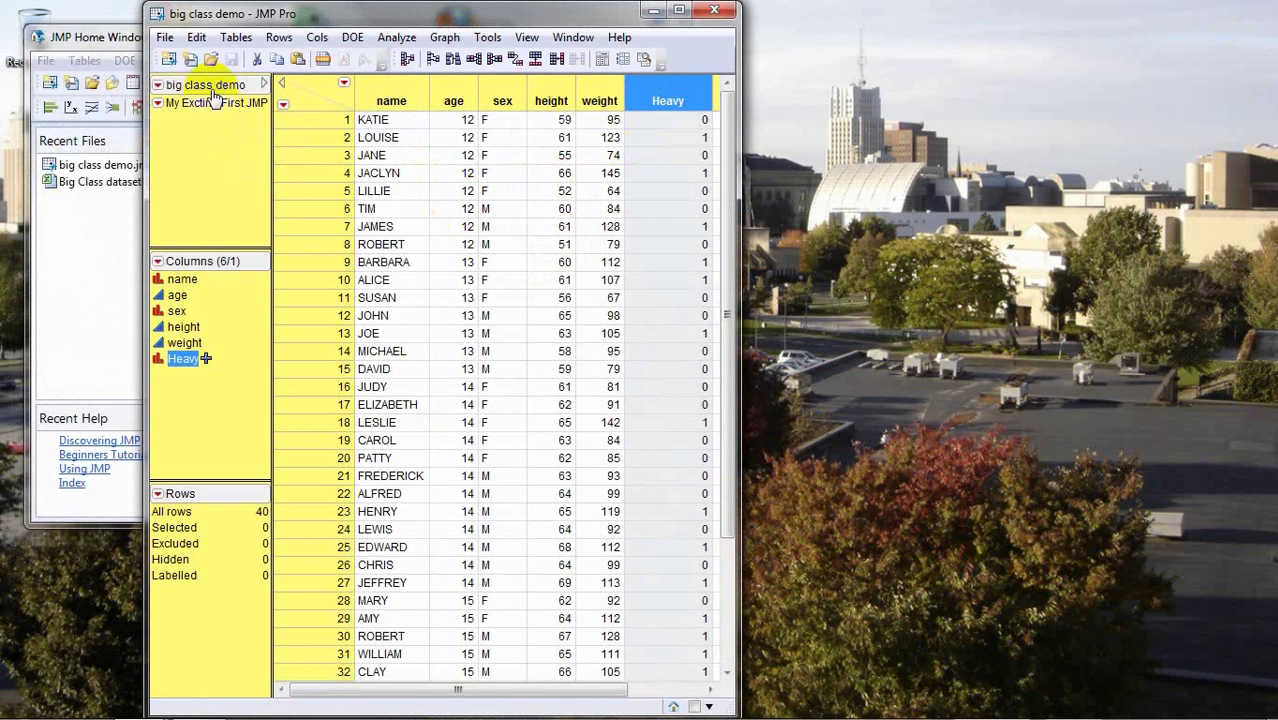
pyautogui.click(714, 10)
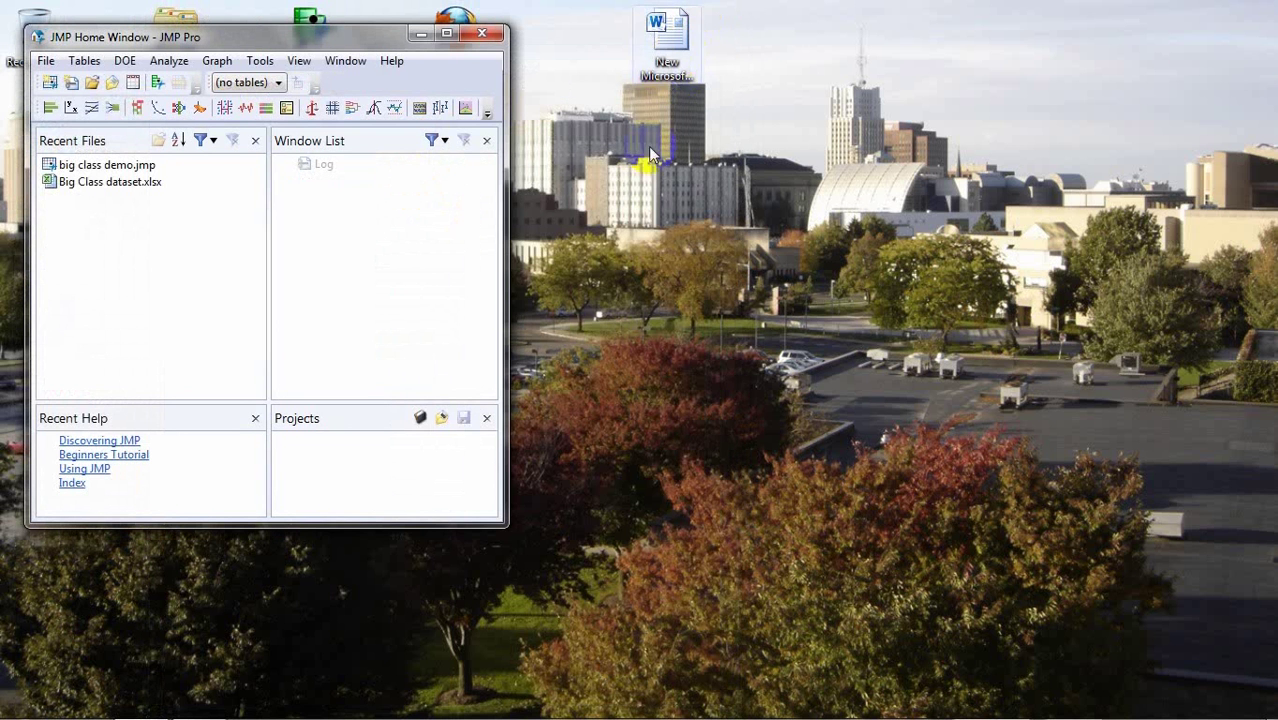